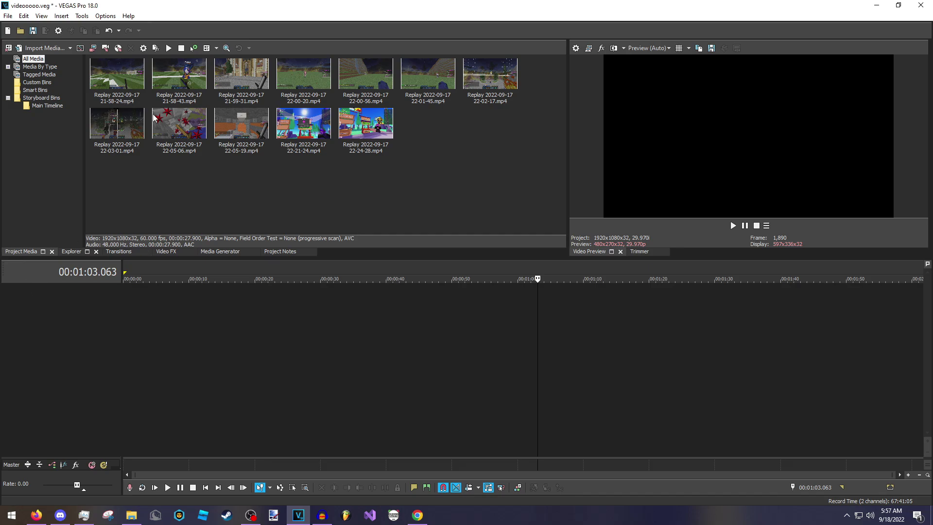
- Play and scrub through the 'Saphire!' type beat, copy its URL, and open a new tab
click(37, 516)
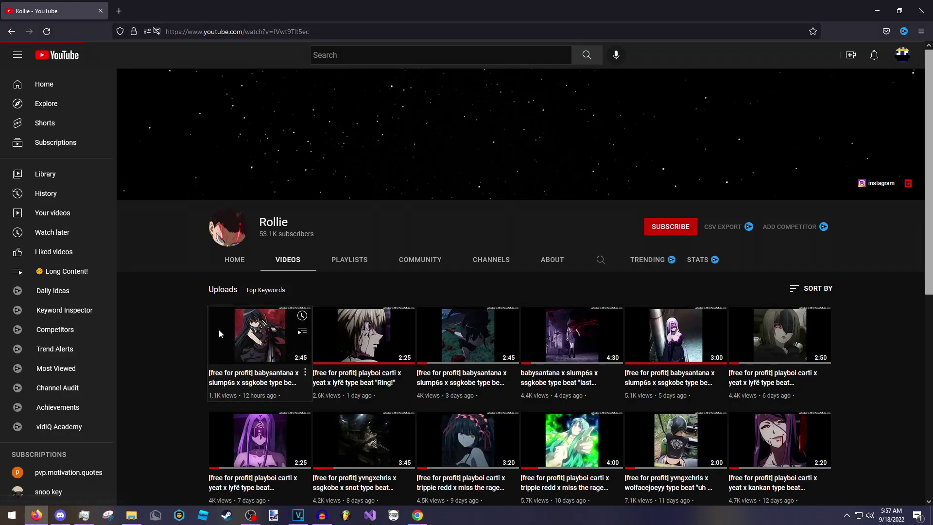
click(218, 330)
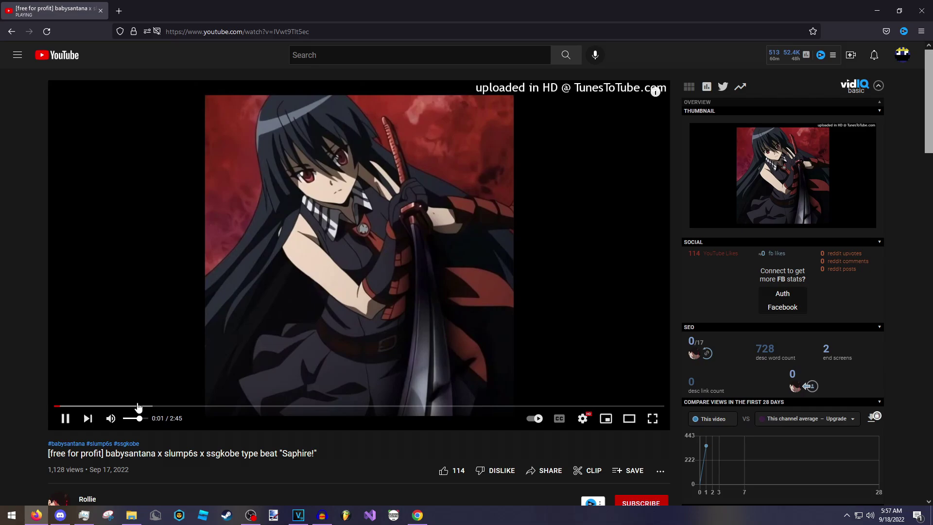
click(139, 406)
click(178, 407)
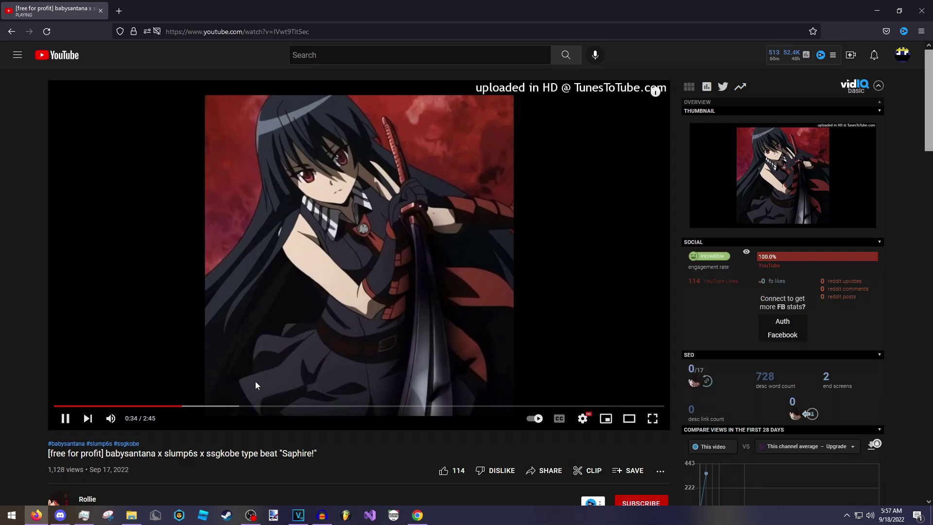
click(264, 35)
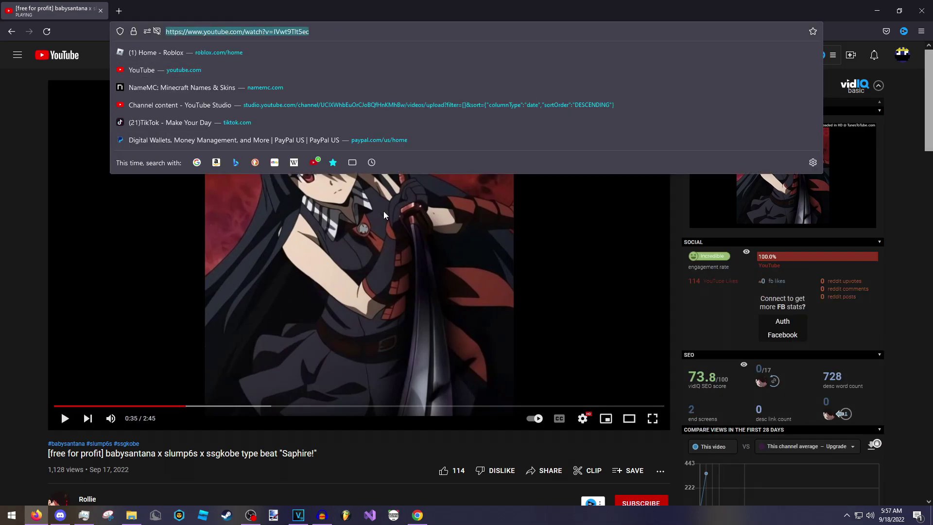
key(ctrl+t)
- Load yt5s.com's YouTube to MP3 page and paste the Saphire! beat link
text(yt5s.com)
key(Return)
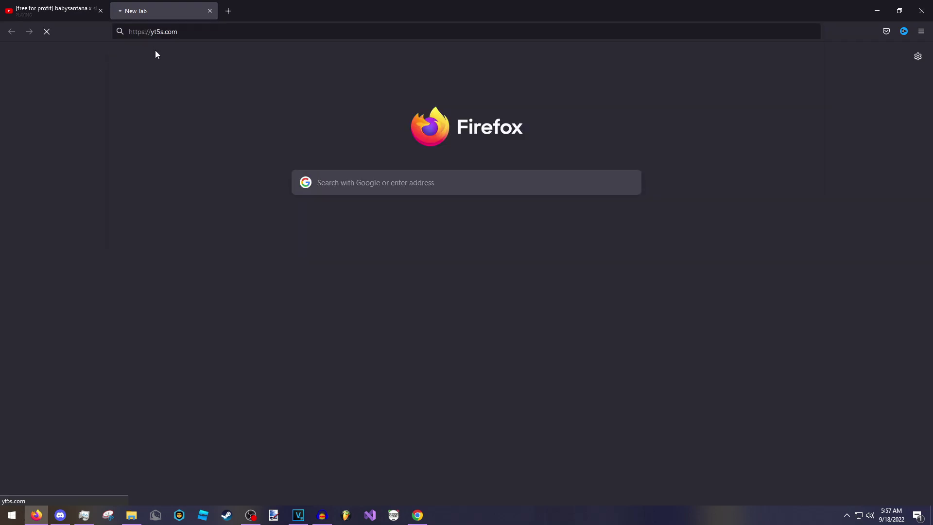
drag(312, 97, 475, 56)
click(475, 56)
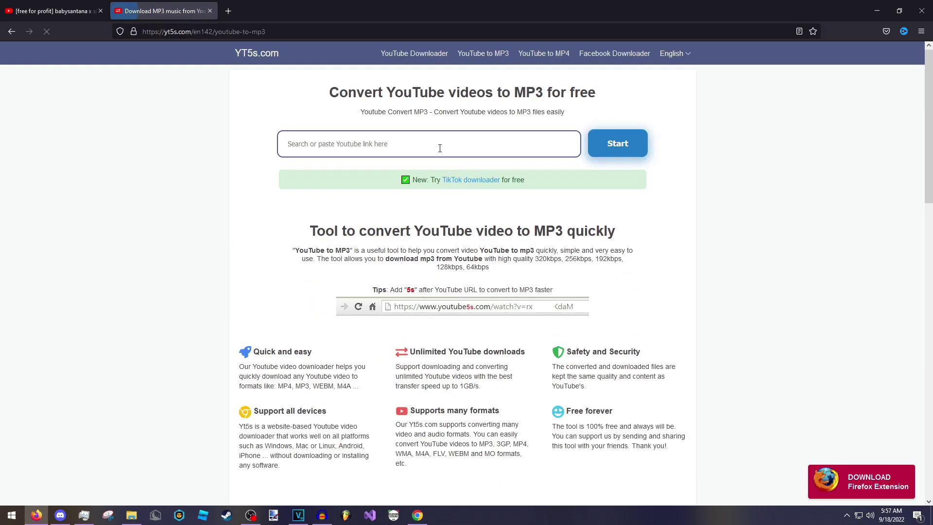
click(439, 146)
text(https://www.youtube.com/watch?v=IVwt9Tlt5ec)
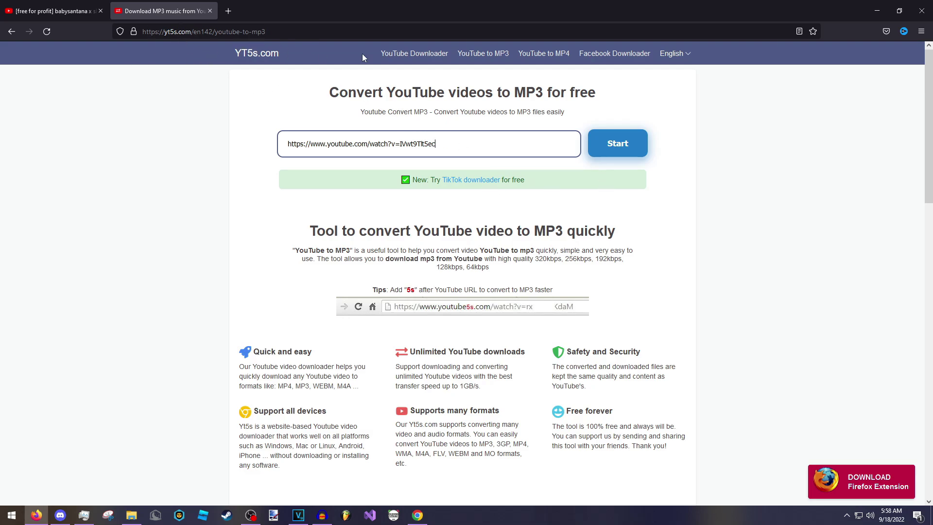
- Convert the beat to a 320 kbps MP3 and download it
click(618, 142)
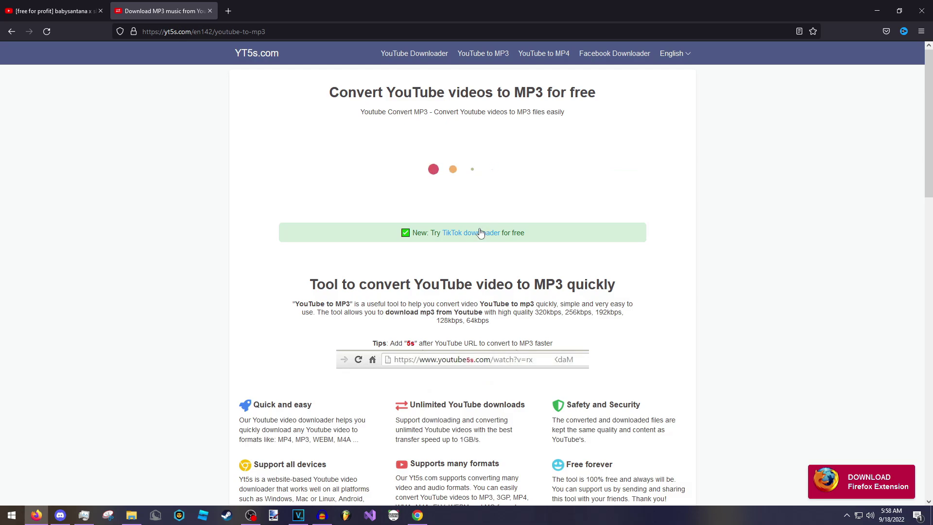
click(487, 189)
click(447, 217)
click(532, 184)
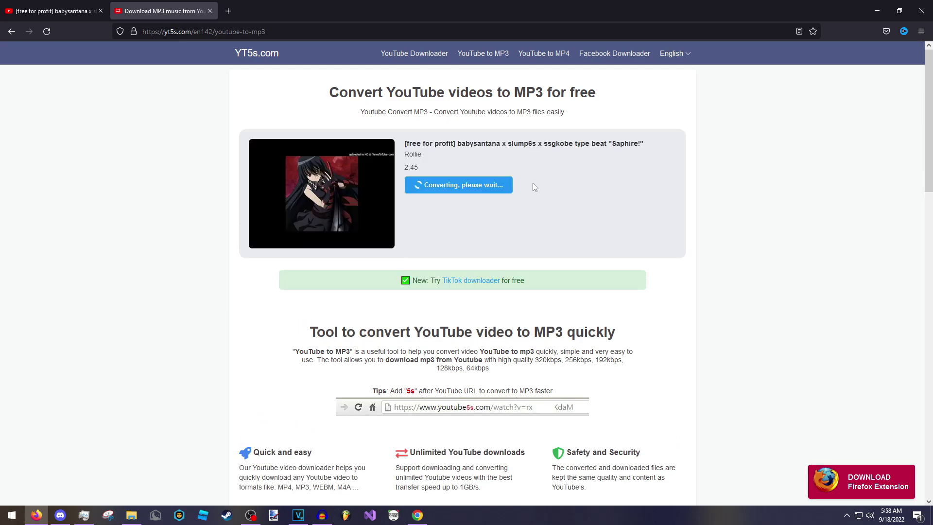
click(459, 193)
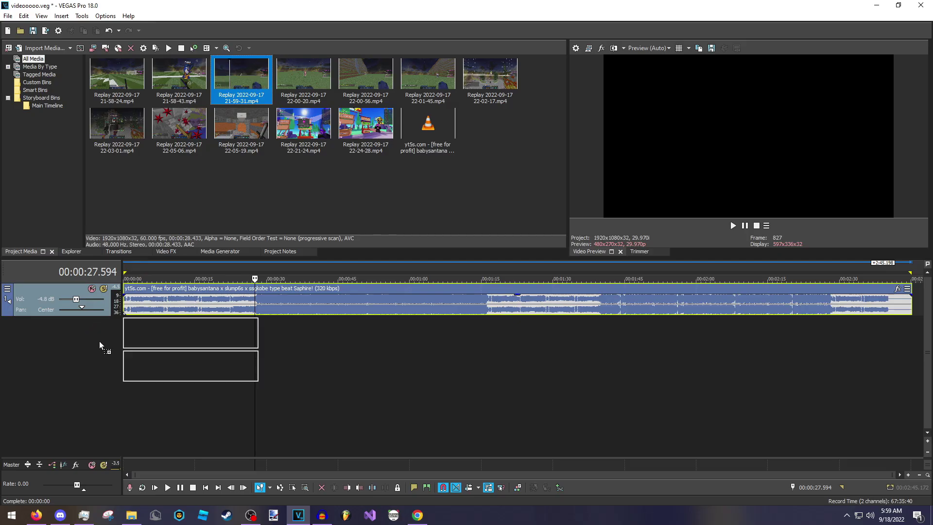
- Add the first replay clip with 60 fps project settings and move the beat below it
drag(100, 345, 258, 317)
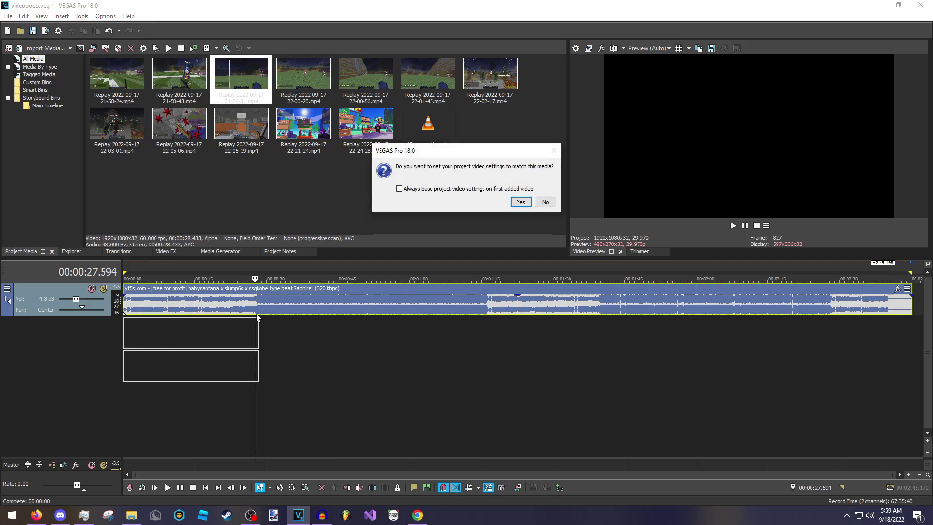
click(520, 201)
click(132, 338)
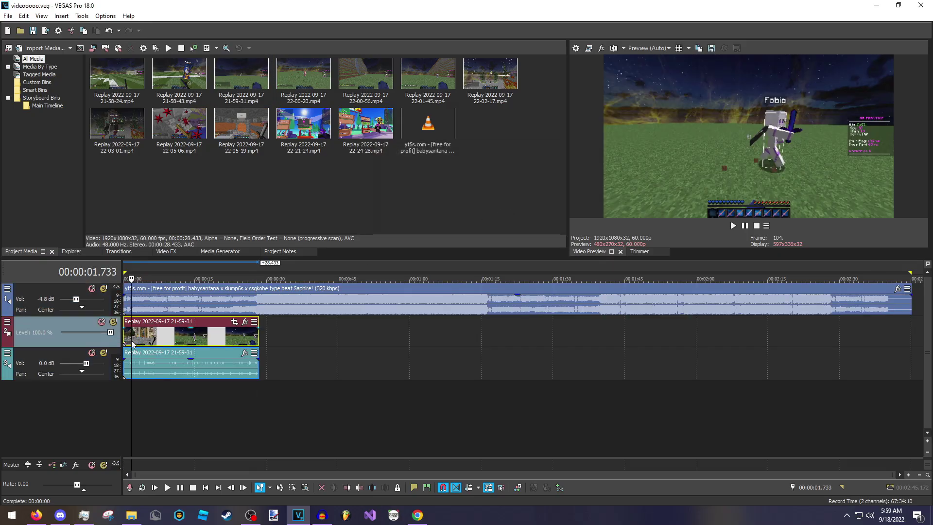
key(space)
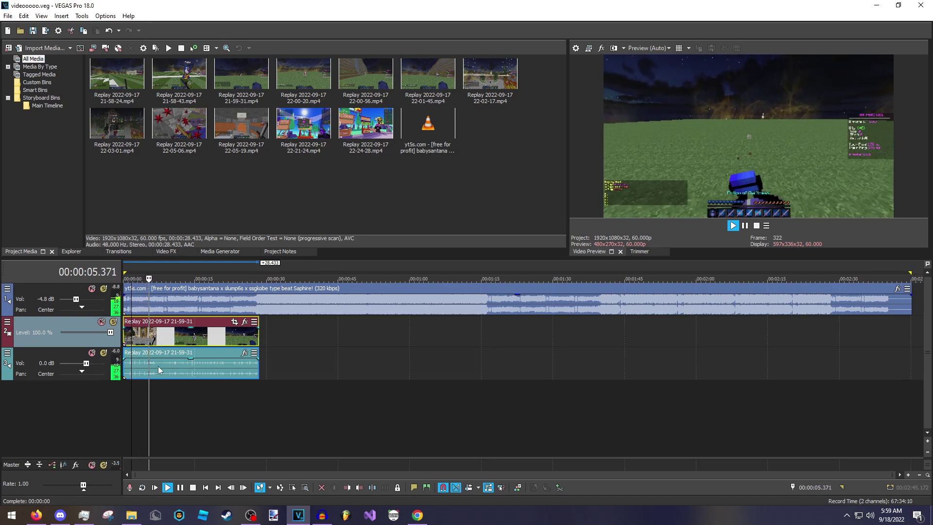
drag(70, 301, 58, 384)
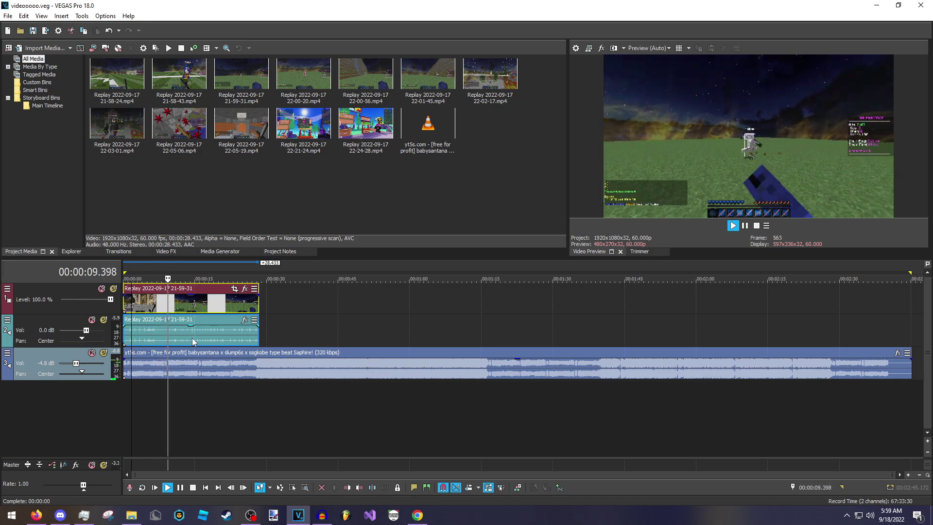
key(space)
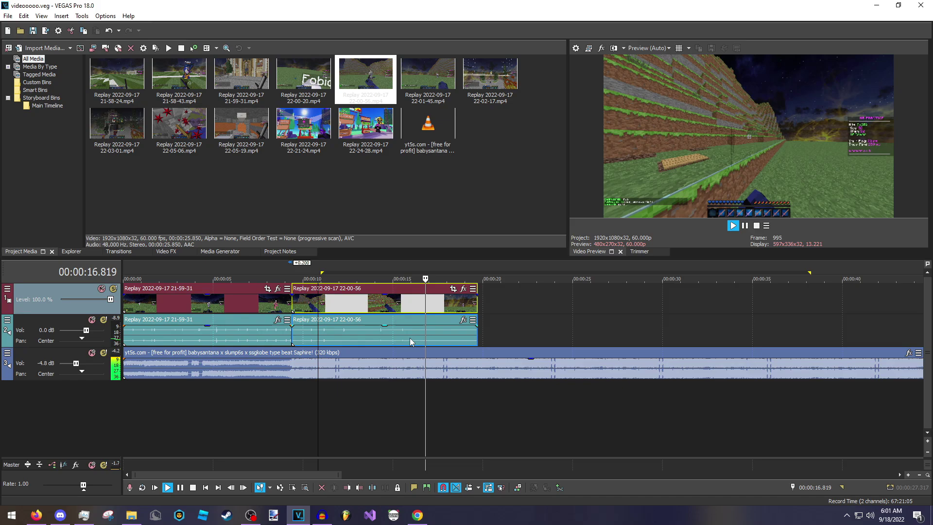
- Trim the 22-00-56 replay clip's end so it lands on the beat
key(space)
key(space)
key(ctrl+z)
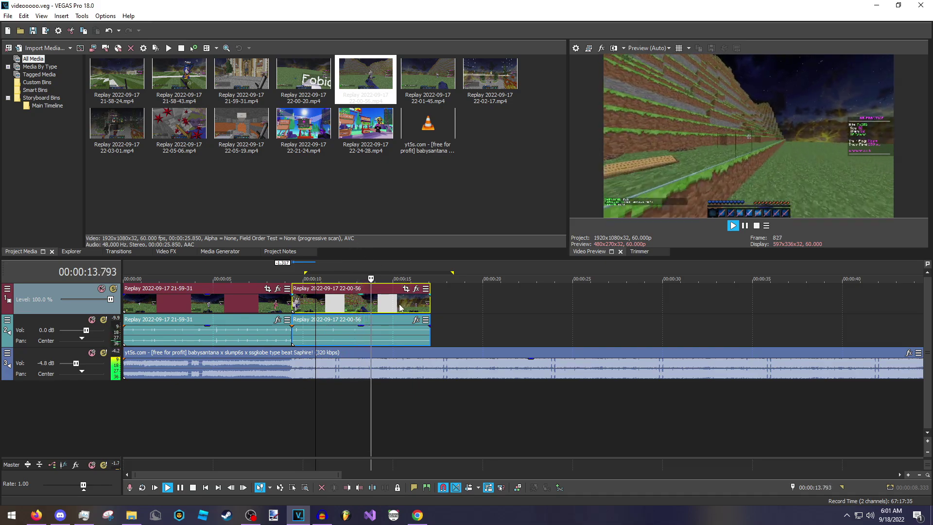
click(400, 343)
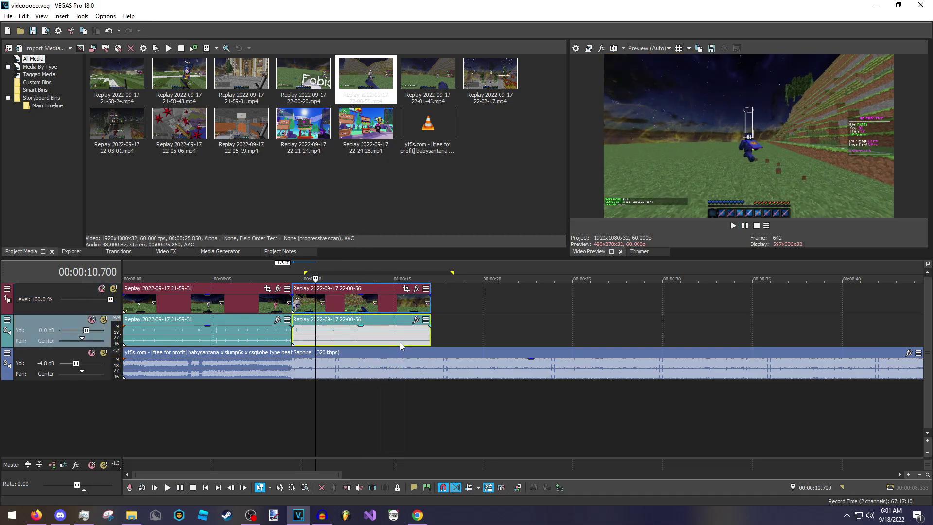
click(399, 343)
right_click(406, 342)
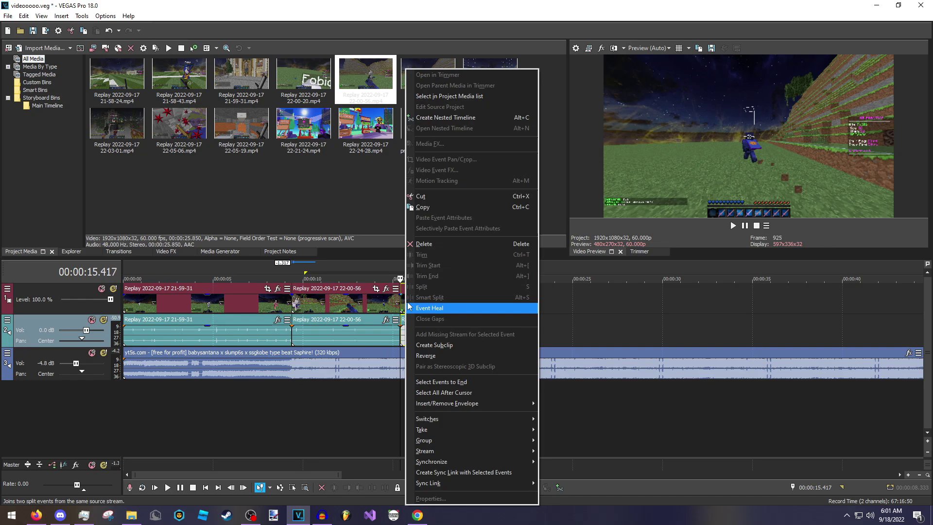
click(428, 244)
click(131, 515)
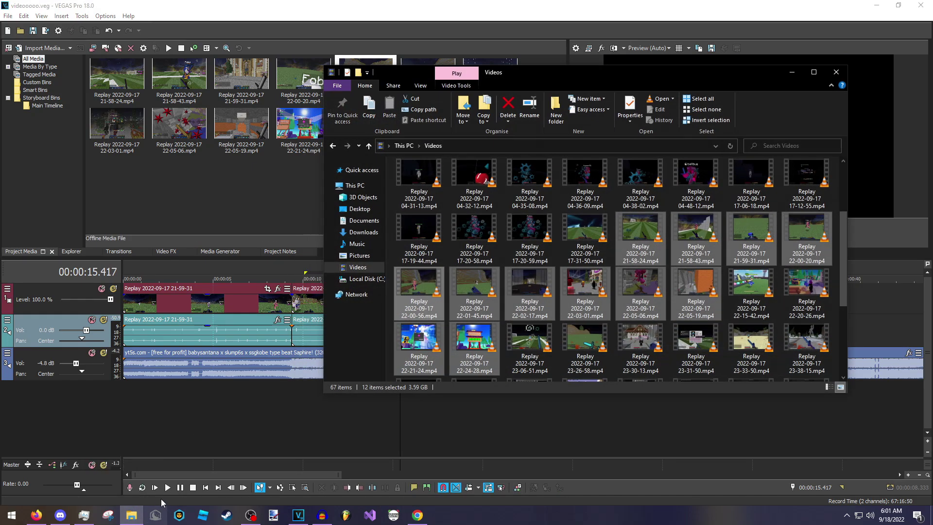
click(286, 198)
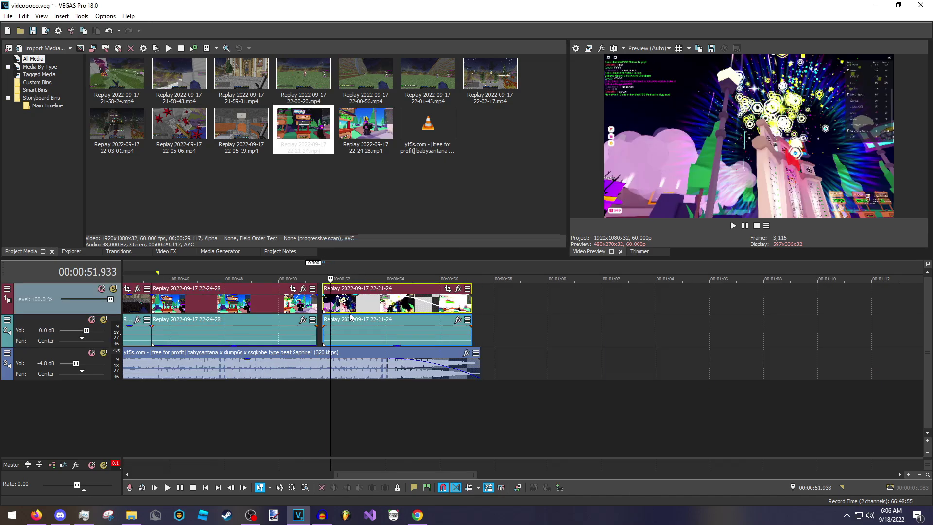
- Extend the 22-21-24 clip's end slightly and preview playback from 48 seconds
drag(468, 307, 481, 306)
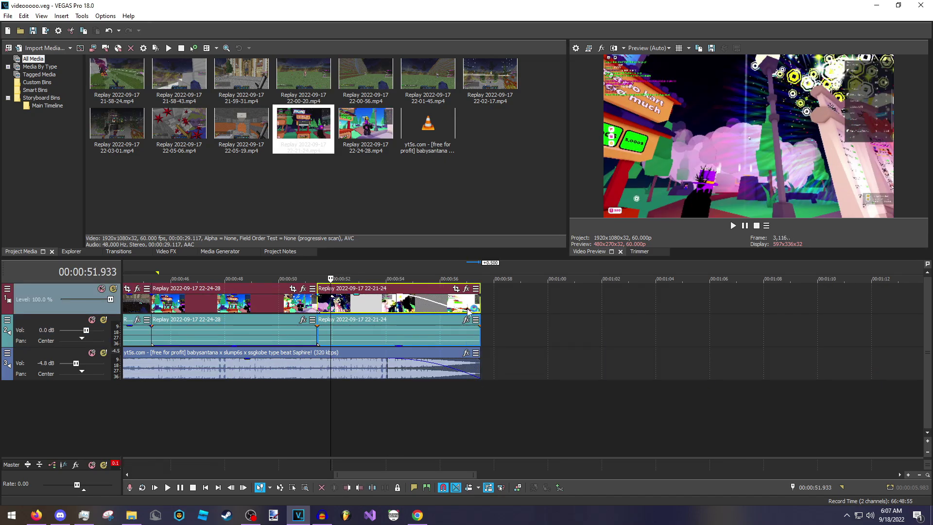
click(438, 310)
key(space)
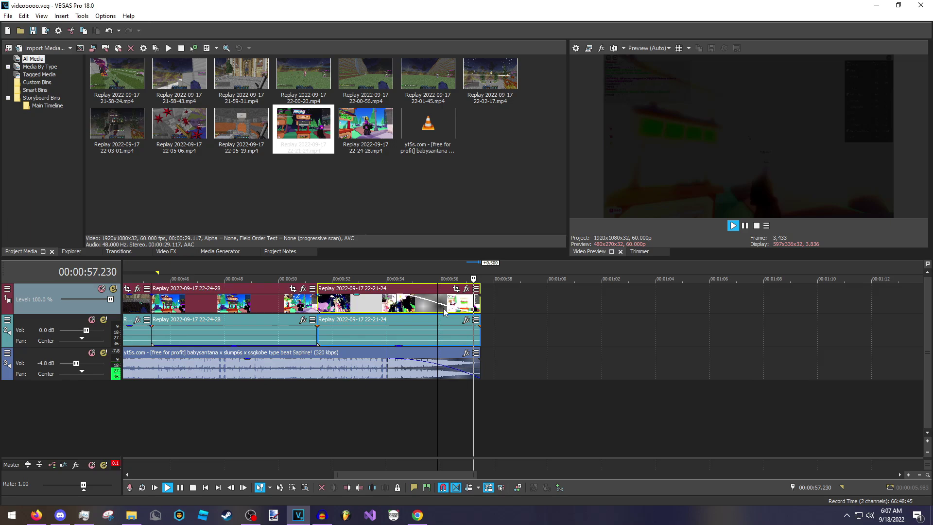
click(225, 319)
key(space)
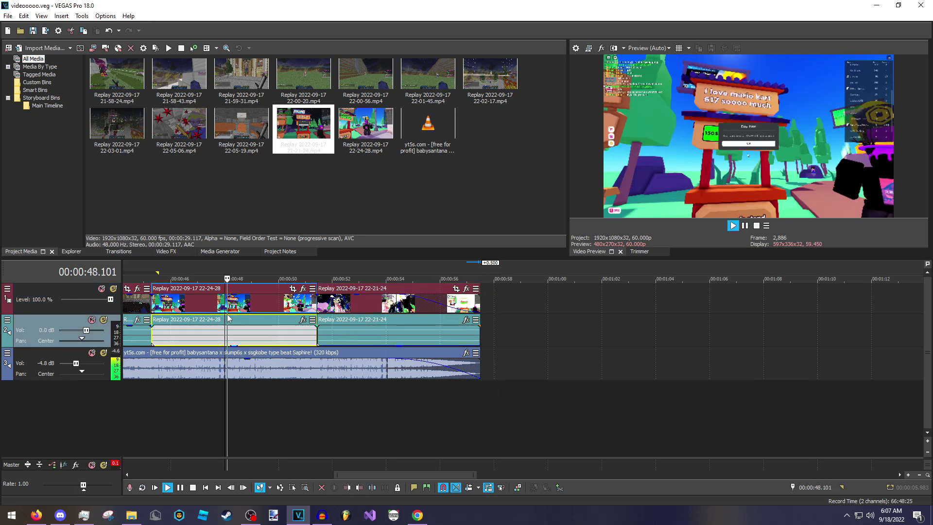
key(space)
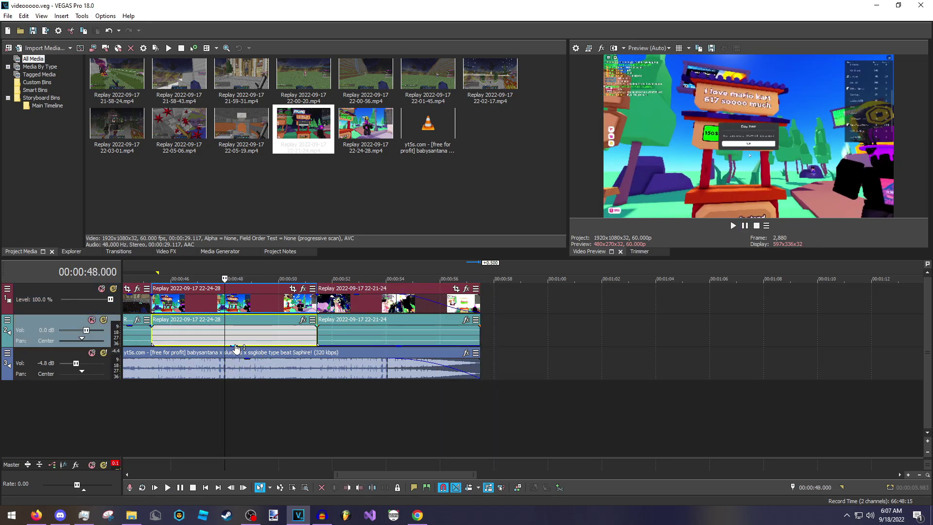
- Adjust the 22-24-28 clip's audio gain and listen back to the level
drag(237, 348, 234, 339)
key(space)
key(space)
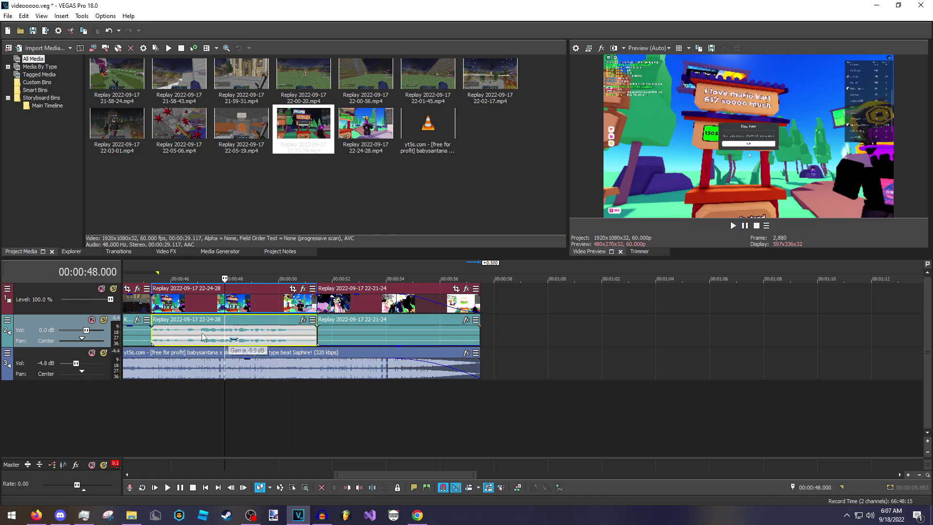
click(151, 335)
key(space)
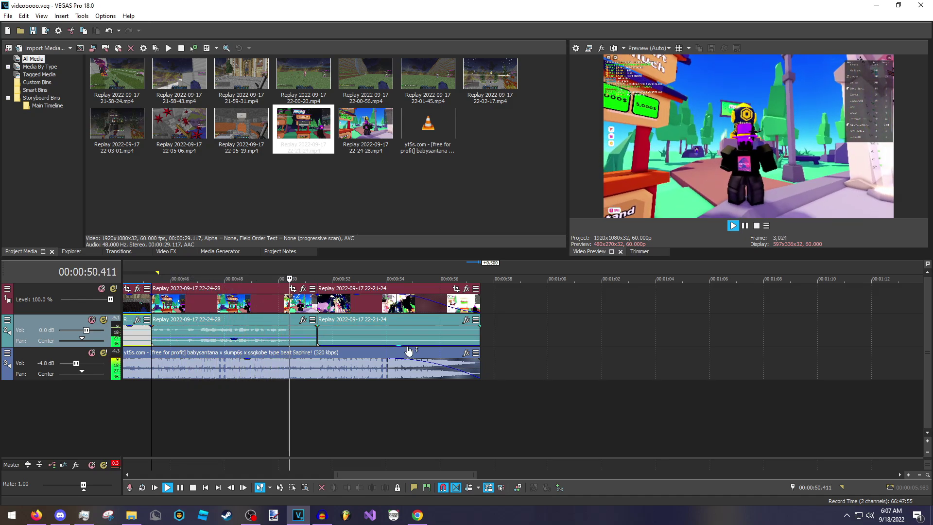
key(space)
- Raise the 22-21-24 clip's audio from -Inf dB and play it
drag(400, 349, 399, 340)
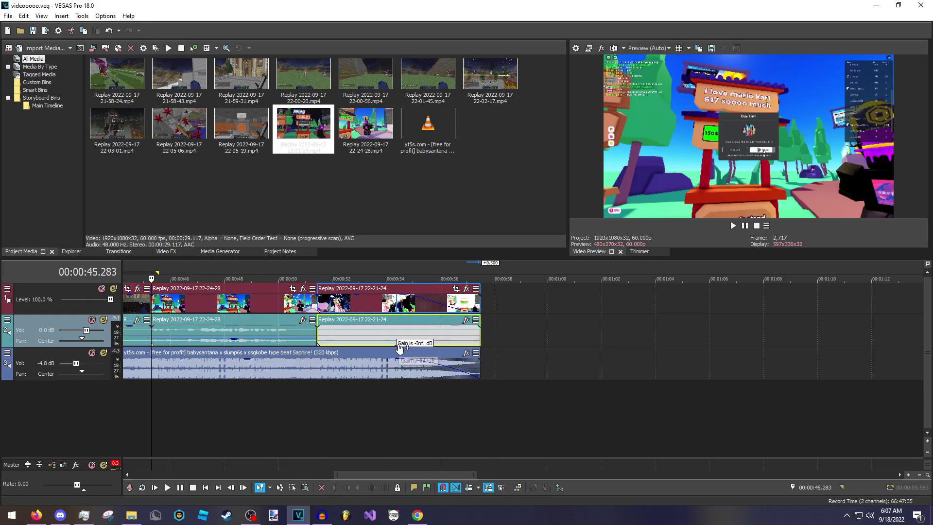
click(319, 334)
key(space)
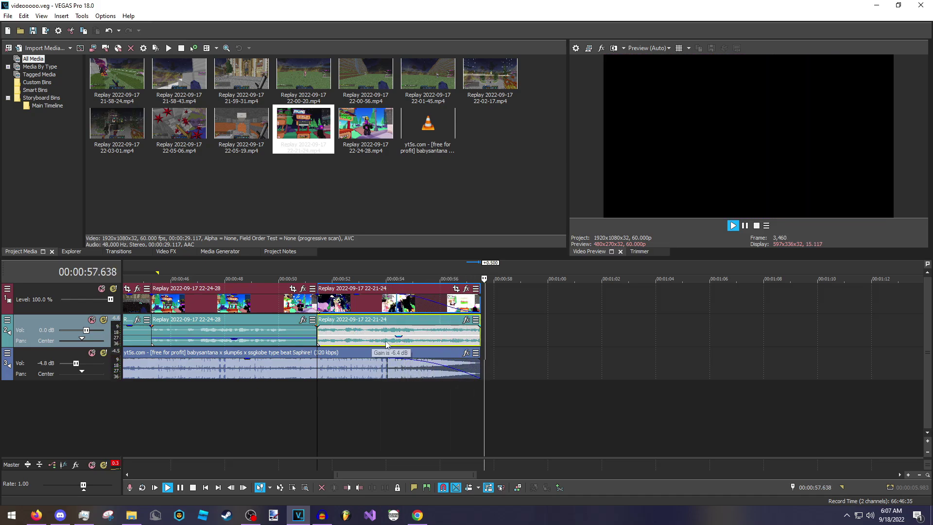
- Split the opening replay clips at 0.317 s
key(space)
drag(380, 475, 176, 475)
click(139, 355)
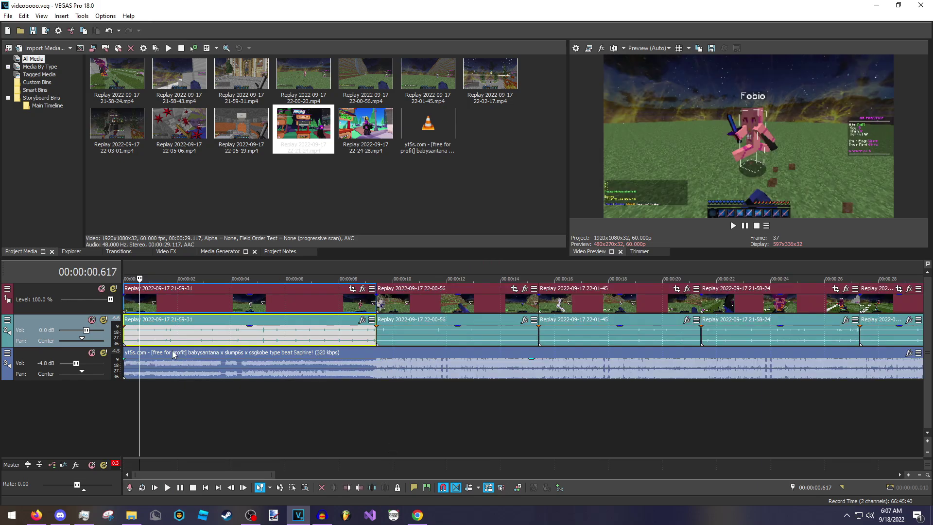
click(130, 341)
scroll(138, 338, up, 2)
scroll(140, 336, up, 3)
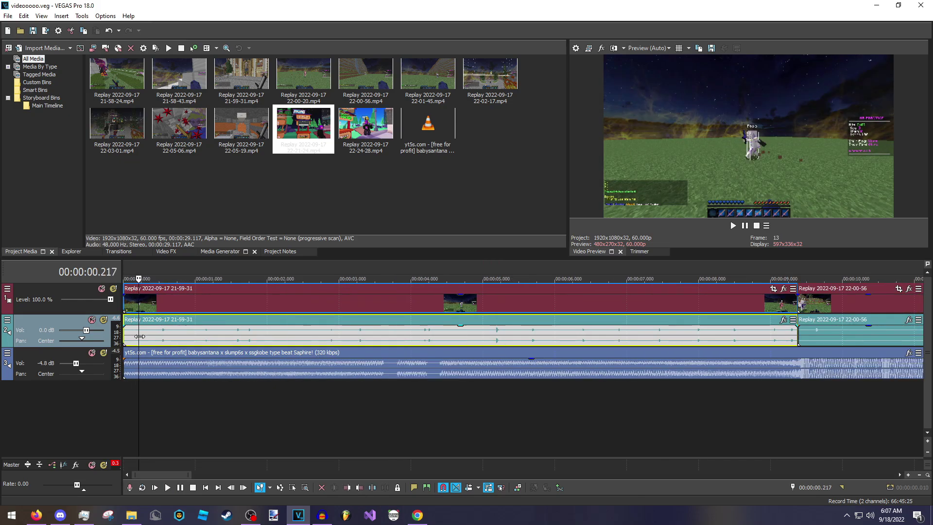
click(146, 337)
click(143, 337)
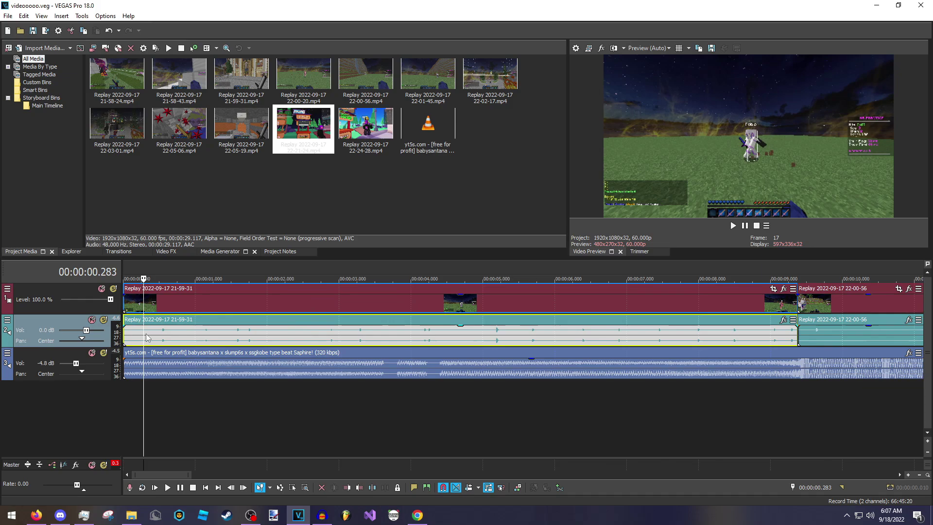
click(147, 338)
key(s)
- Pan/crop the intro piece from a tight centre close-up to a restored full frame
scroll(170, 299, up, 3)
click(167, 290)
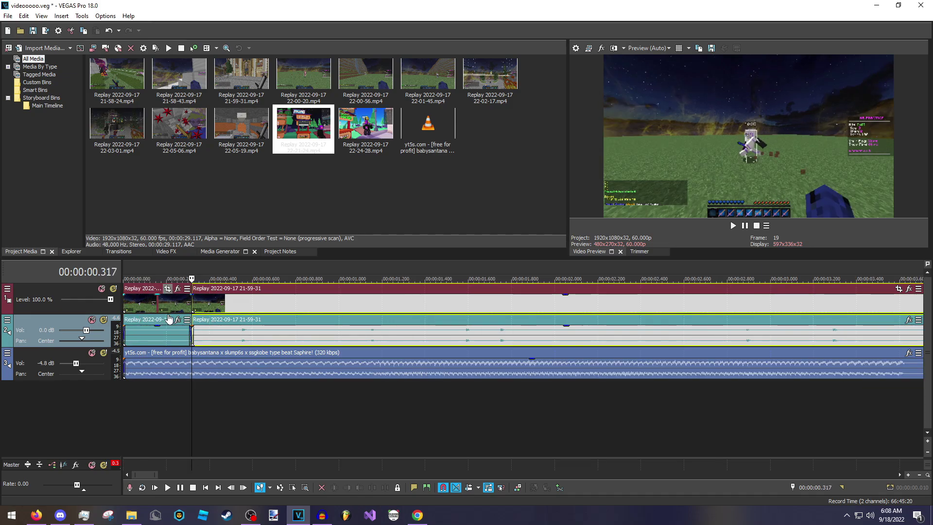
drag(664, 121, 499, 213)
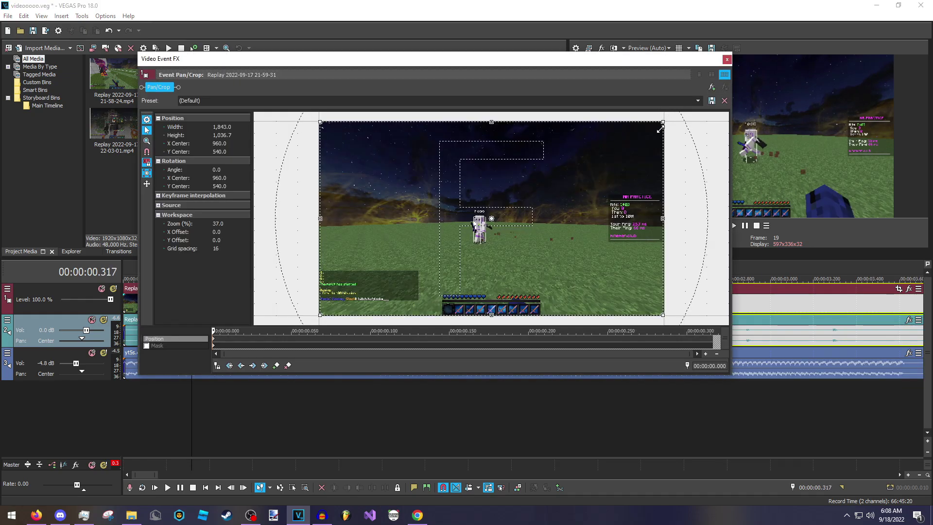
click(710, 342)
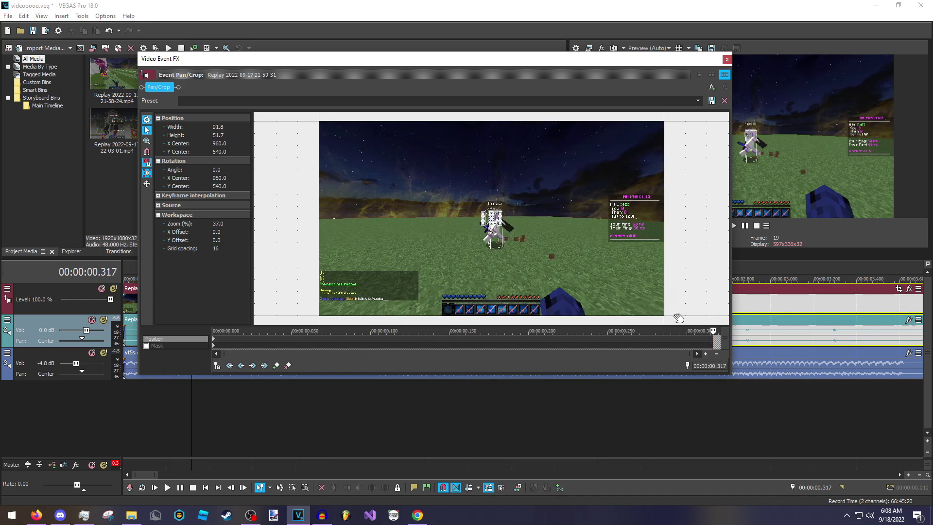
right_click(492, 217)
click(506, 224)
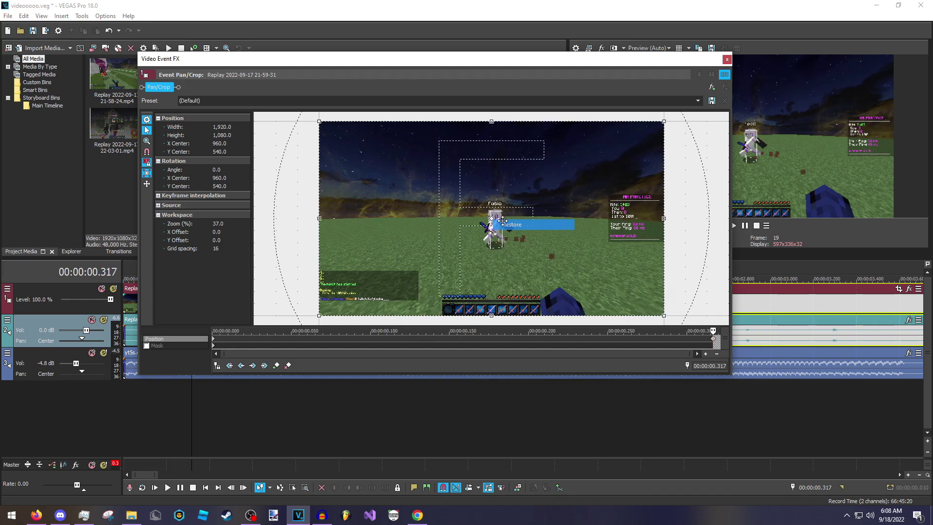
click(727, 59)
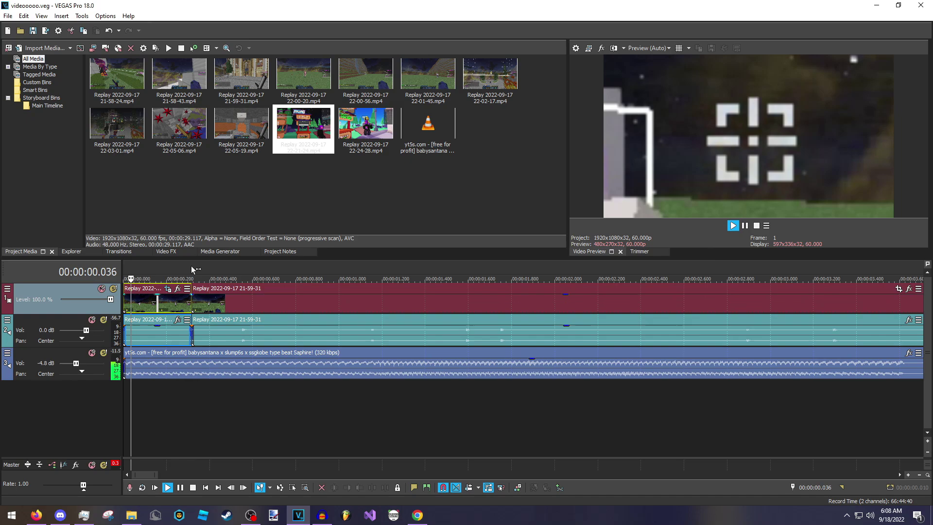
- Add WhooshSFX.mp3 on a new audio track and delete its quiet part before 0.733 s
drag(125, 301, 280, 407)
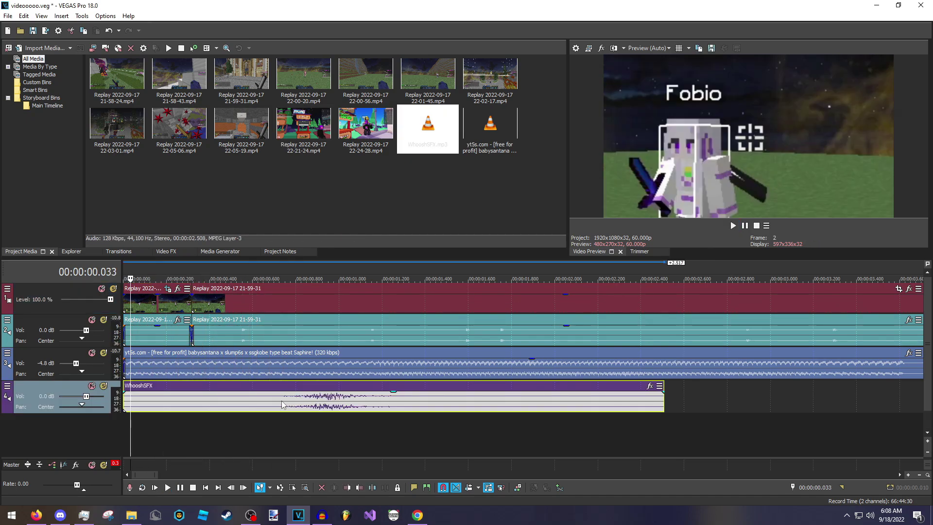
click(282, 404)
key(space)
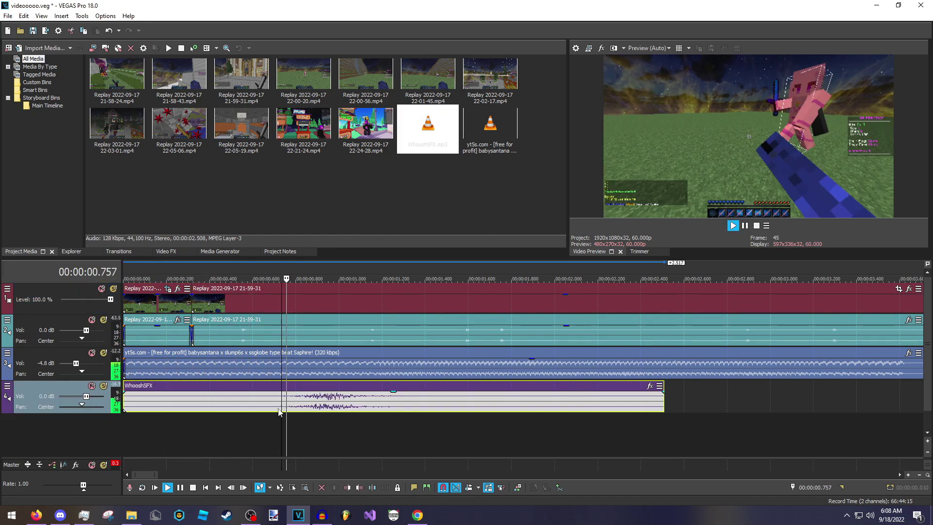
key(space)
key(s)
right_click(264, 401)
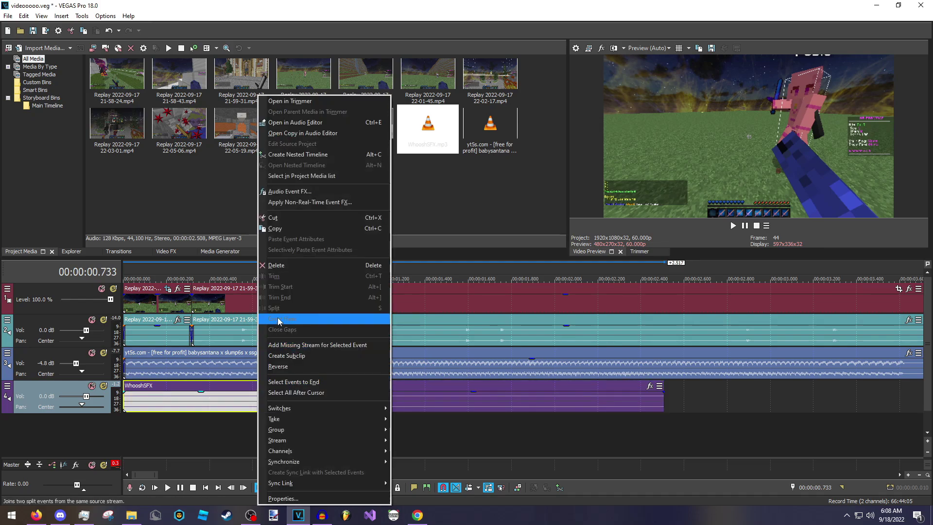
click(273, 265)
- Move the whoosh to the project start and boost its track volume to about 5.1 dB
drag(331, 398, 154, 399)
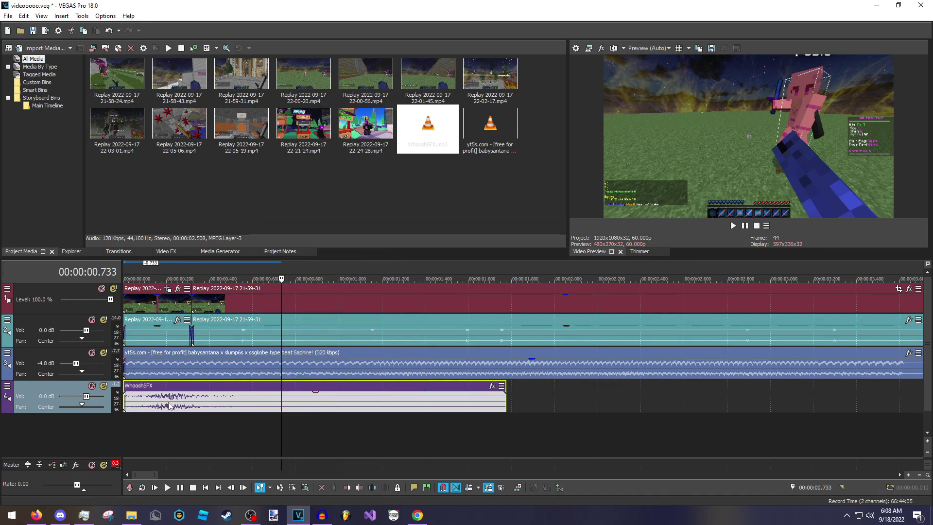
click(126, 397)
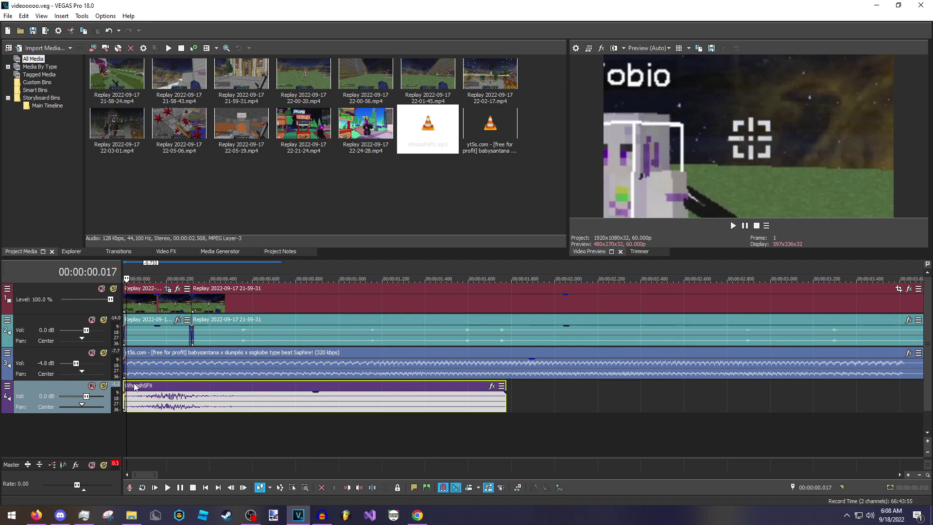
click(125, 383)
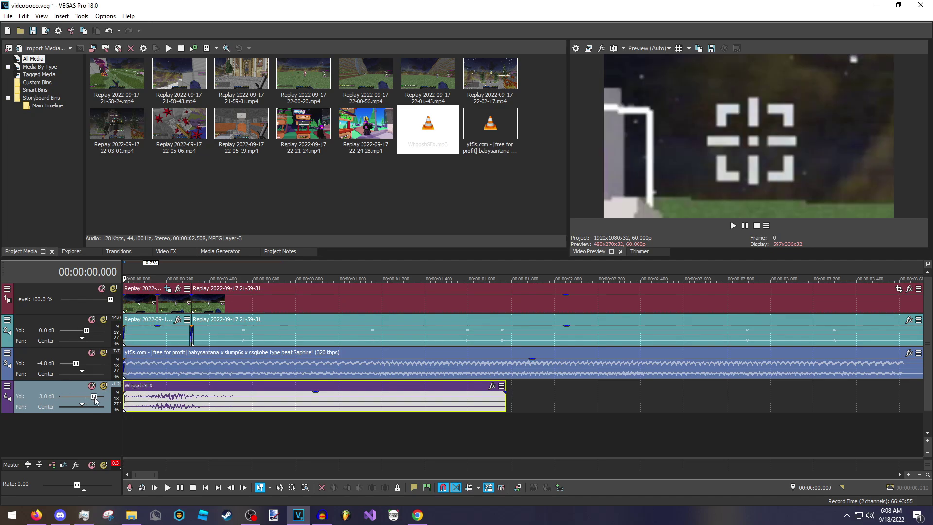
key(space)
drag(102, 397, 101, 396)
key(space)
key(space)
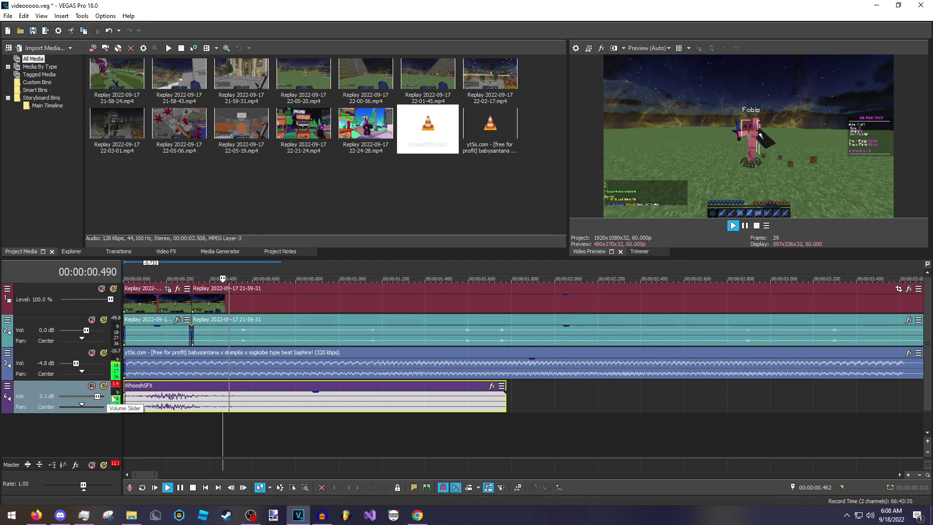
- Cut off the whoosh tail after 0.700 s
key(Return)
key(s)
right_click(319, 396)
click(336, 266)
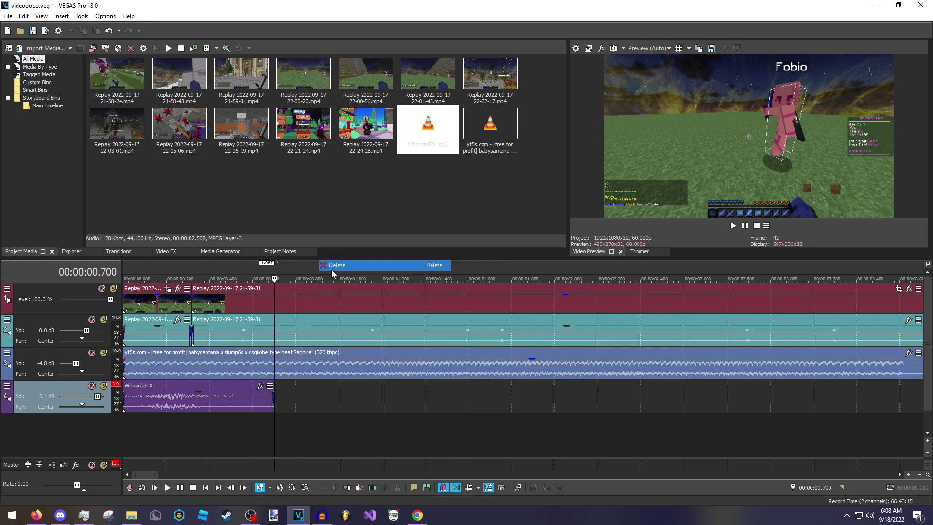
- Overlap the two replay clips at the 15-second cut into a short crossfade
click(167, 334)
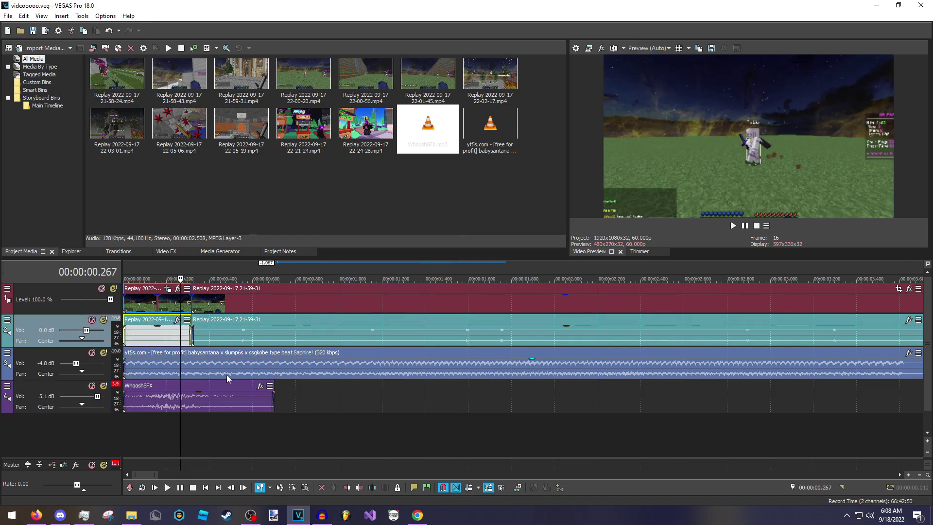
scroll(176, 333, down, 5)
click(534, 299)
drag(555, 307, 568, 319)
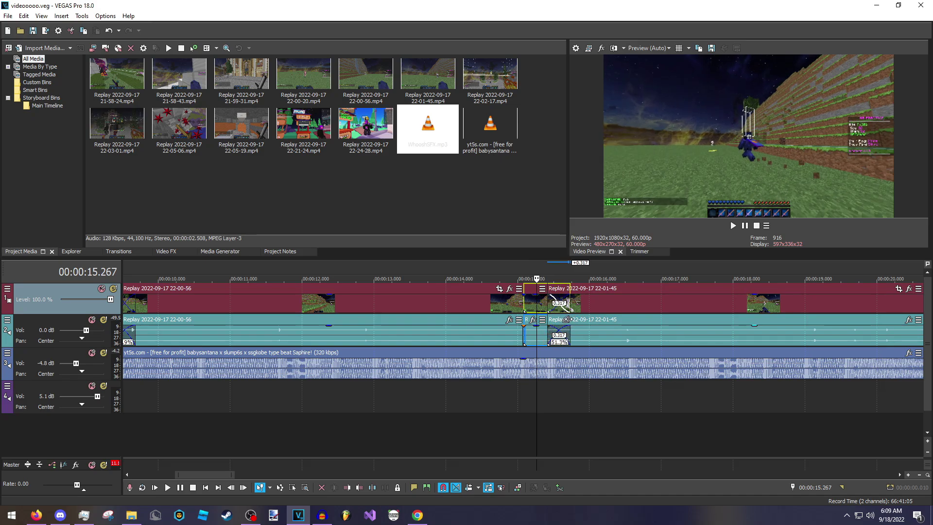
- Place another whoosh at the 21-second cut and preview it, undoing a 21-58-24 trim
drag(498, 407, 447, 408)
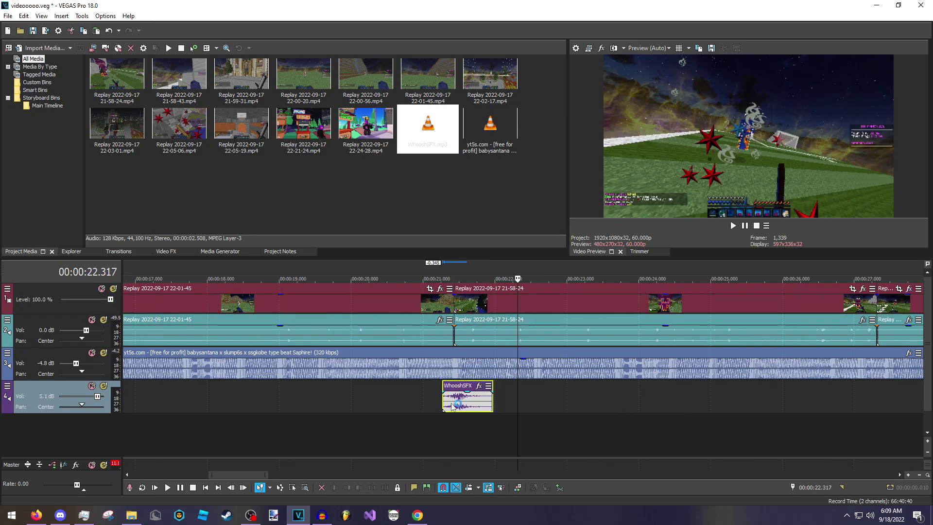
click(435, 407)
key(space)
drag(456, 340, 474, 333)
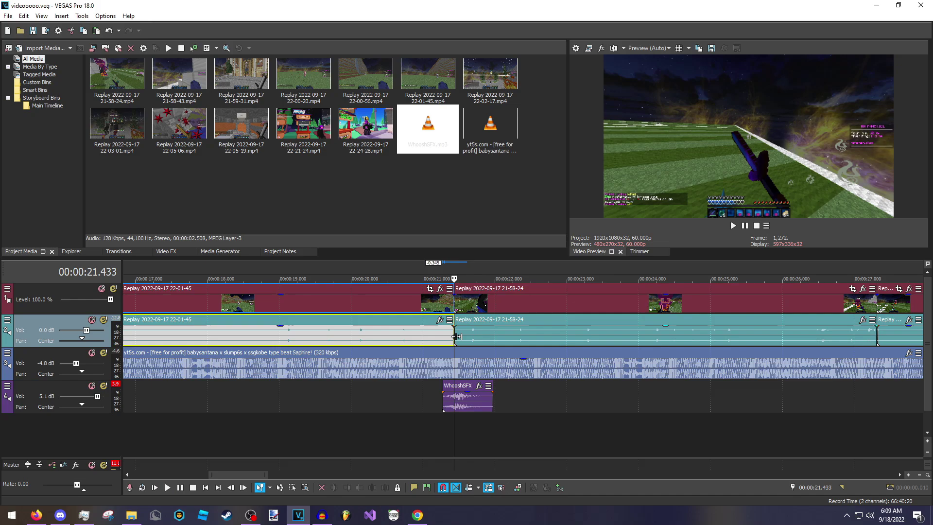
click(474, 334)
click(427, 334)
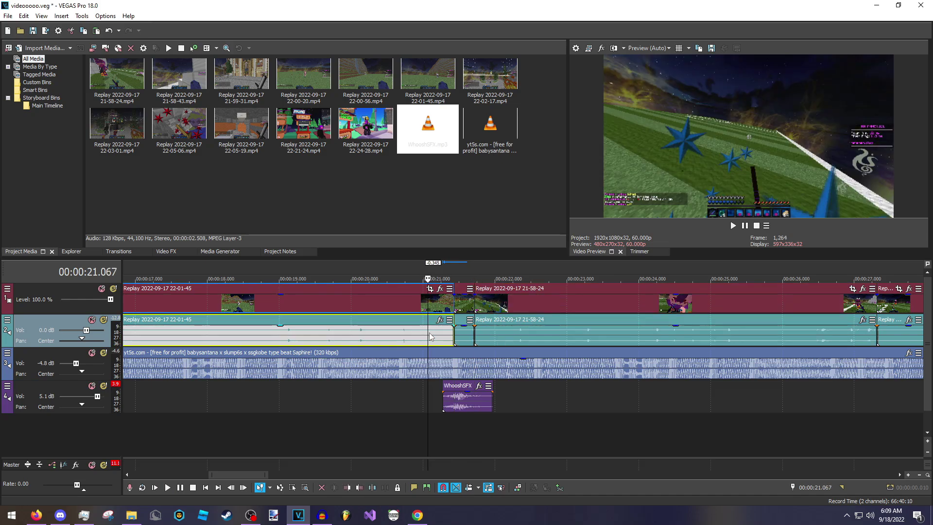
key(ctrl+z)
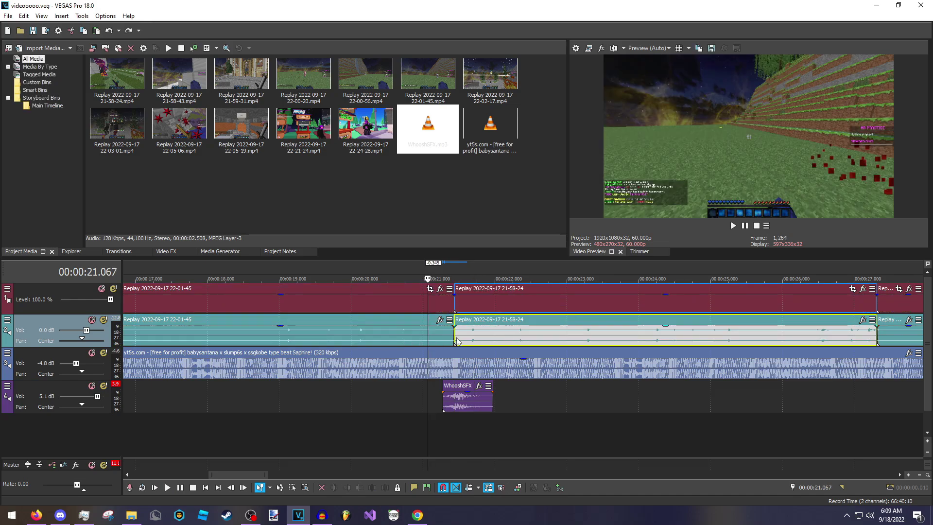
- Split the 21-58-24 clip near 21.7 s and the 22-01-45 clip at 21.133
scroll(459, 338, up, 3)
click(569, 334)
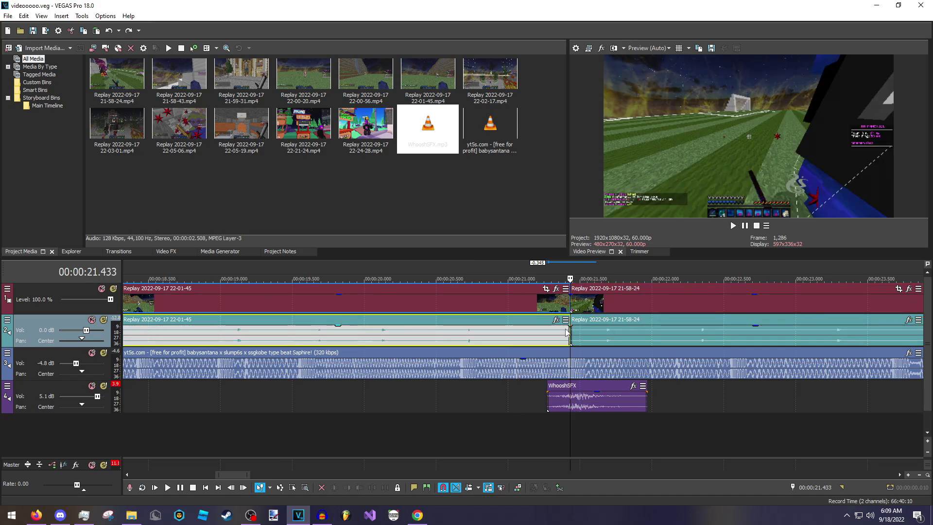
click(603, 334)
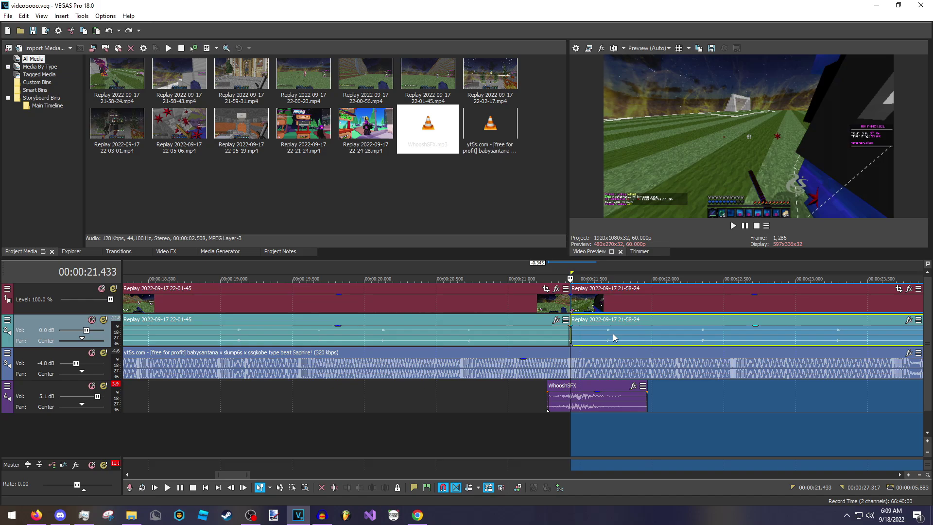
click(609, 335)
key(Right)
key(Right)
key(s)
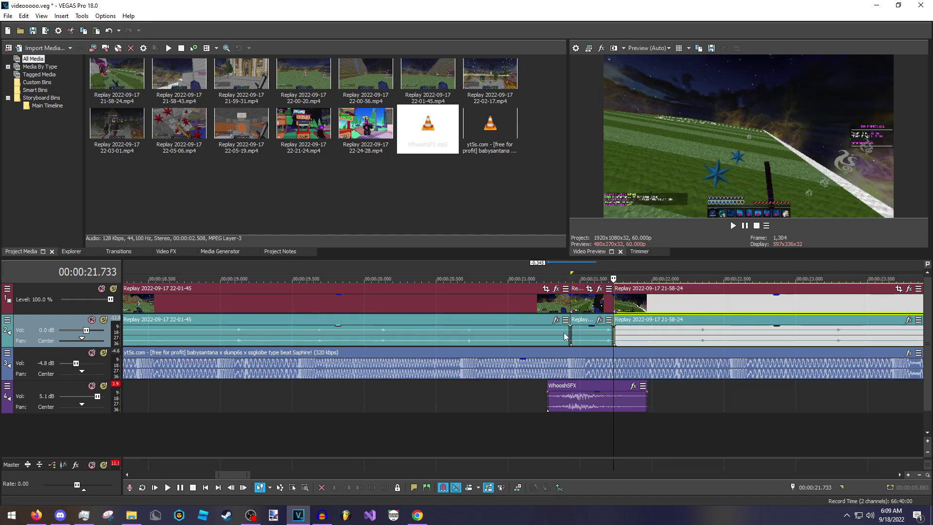
click(530, 342)
key(Left)
key(Left)
key(s)
click(550, 331)
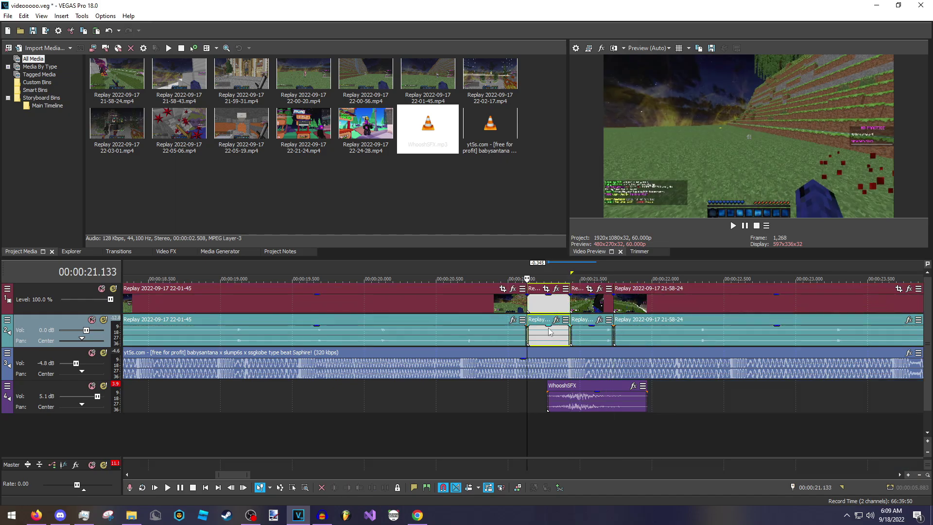
- Apply the 'transition' crop preset to the short 22-01-45 piece's end keyframe
click(545, 289)
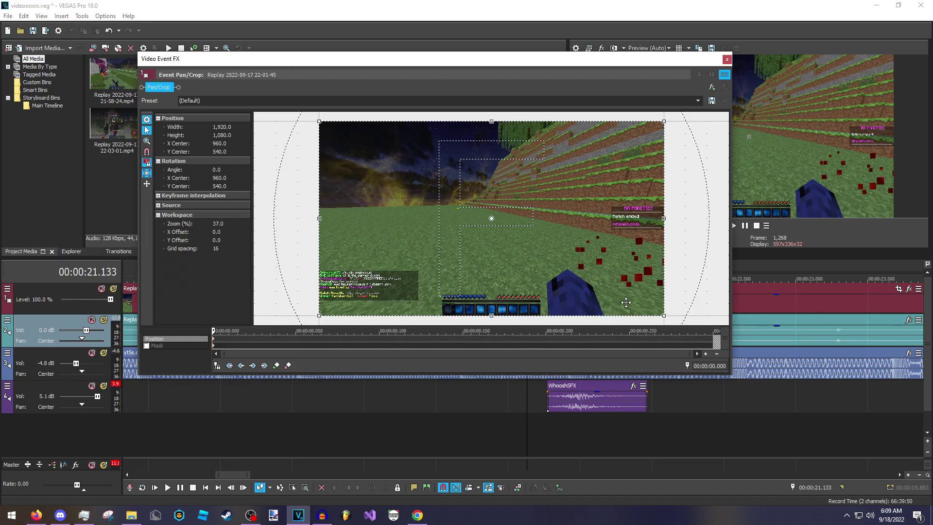
click(717, 339)
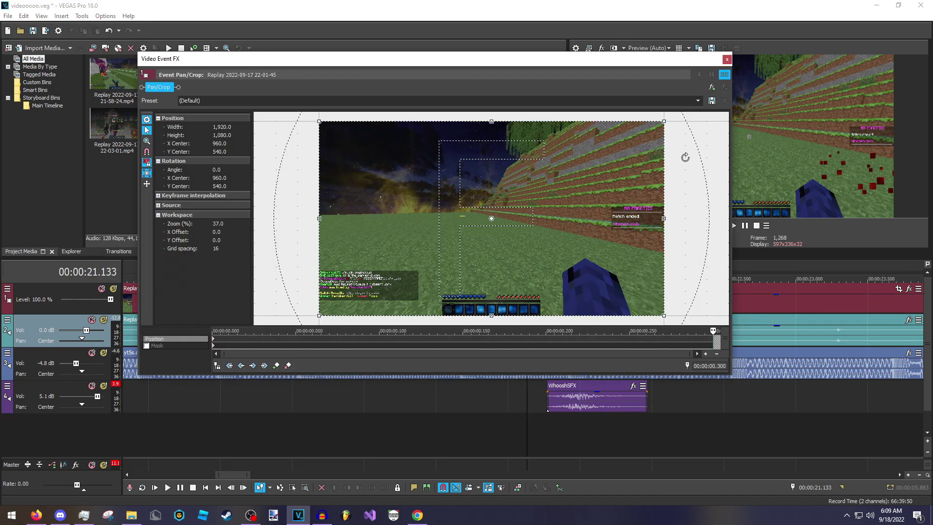
click(698, 101)
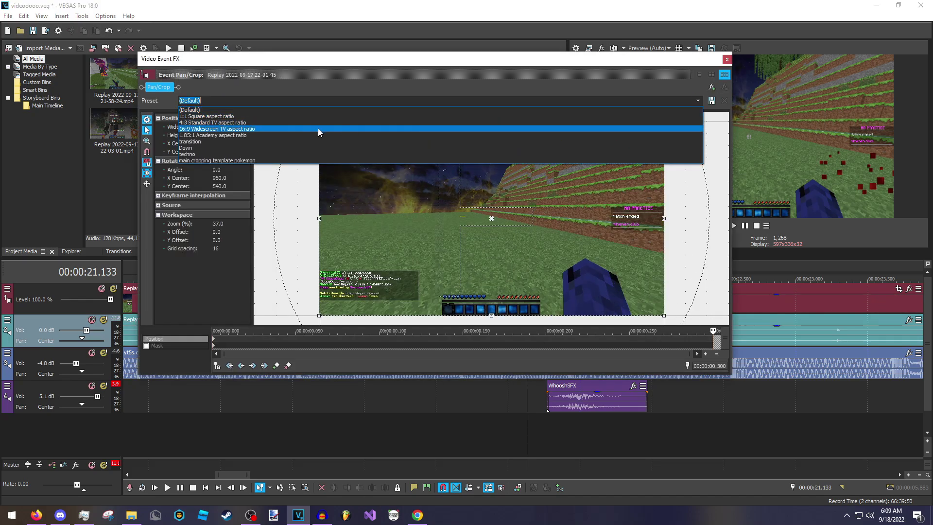
click(267, 142)
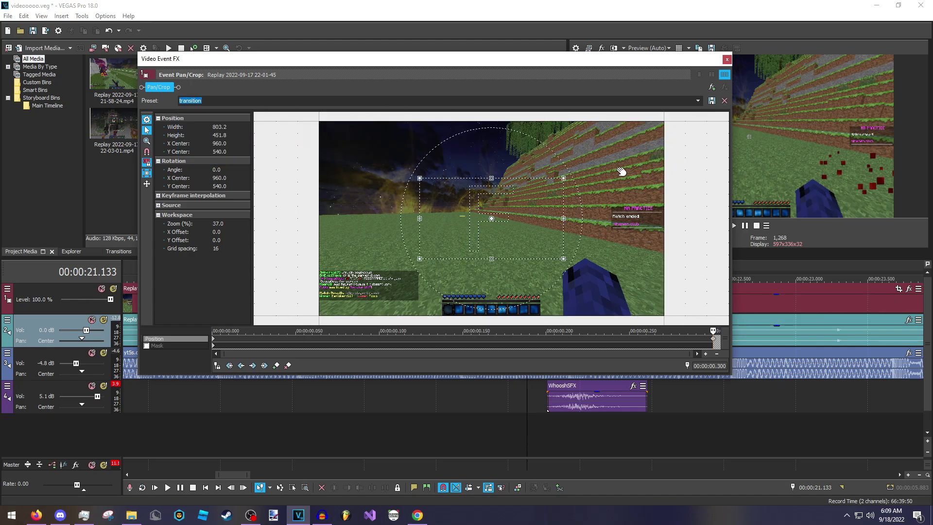
click(726, 60)
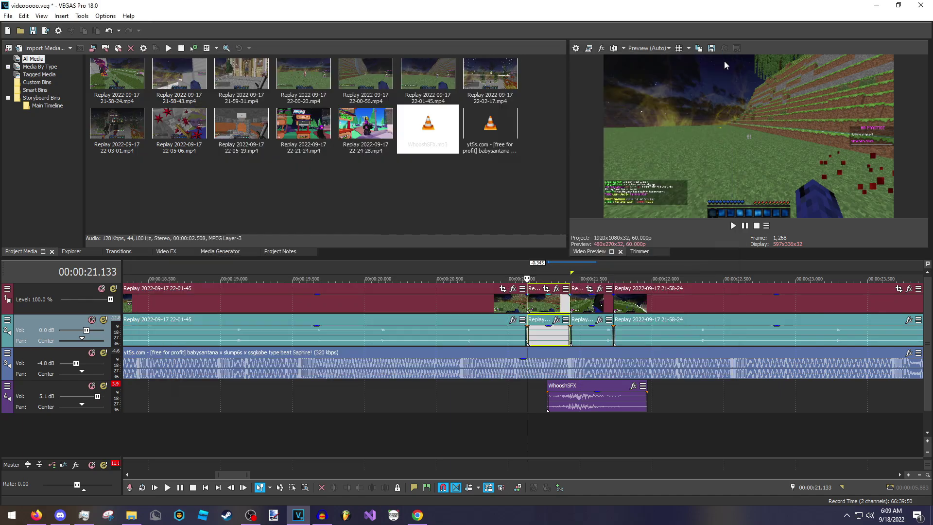
- Apply the 'transition' crop preset to the 21-58-24 clip's start keyframe
click(589, 290)
click(698, 100)
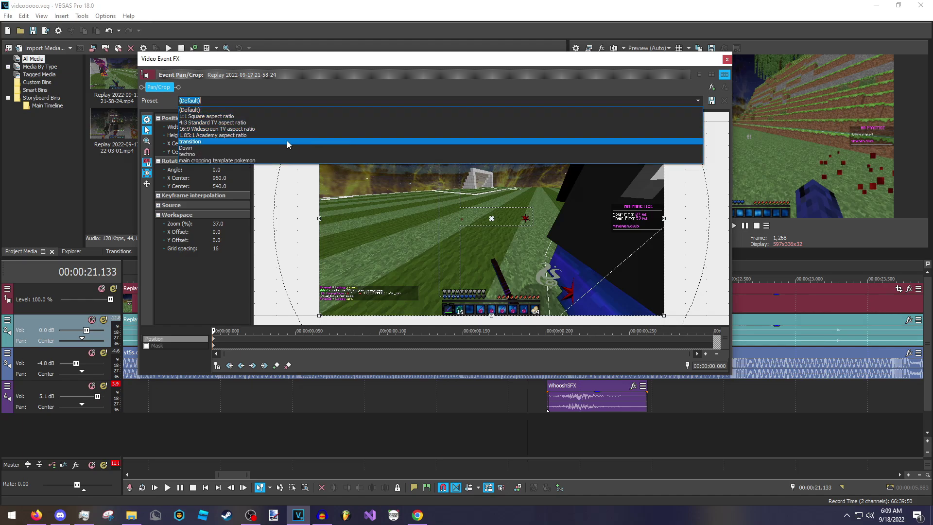
click(289, 142)
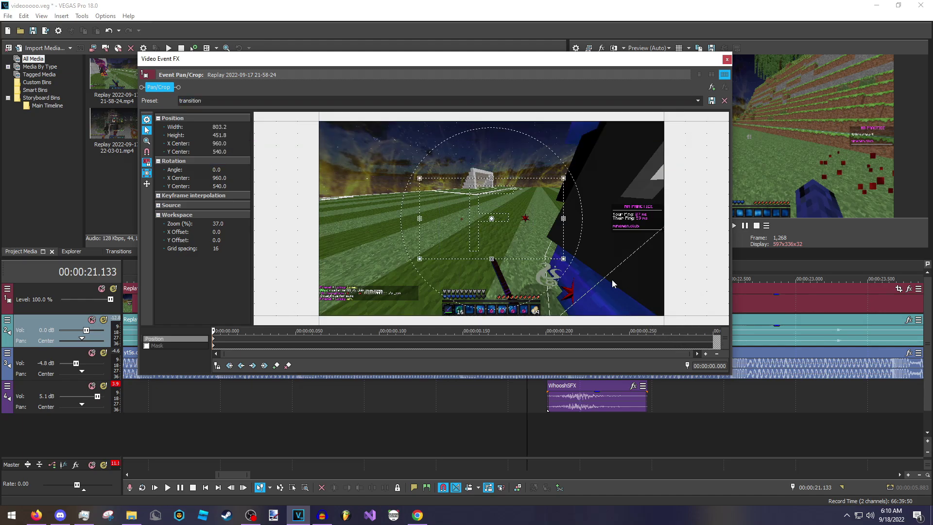
click(713, 339)
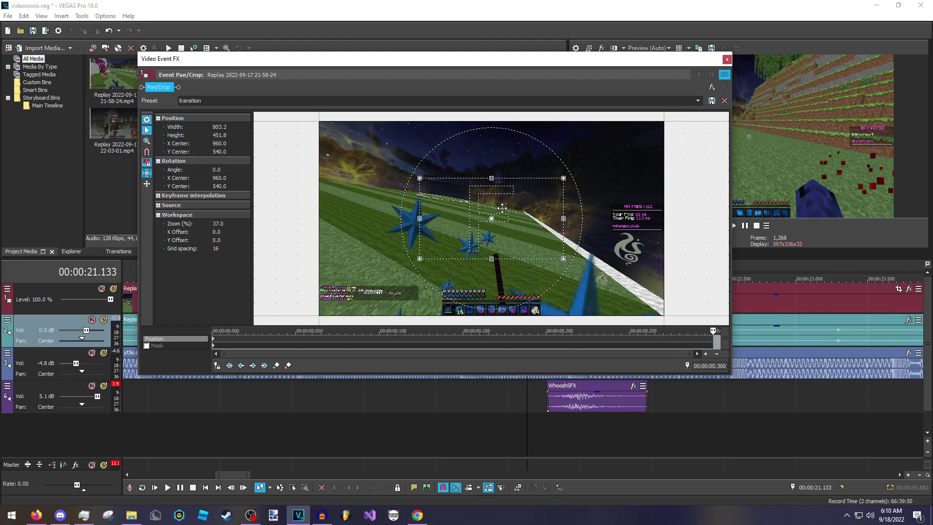
click(727, 60)
- Play back the 21-second zoom transition twice to check it
key(space)
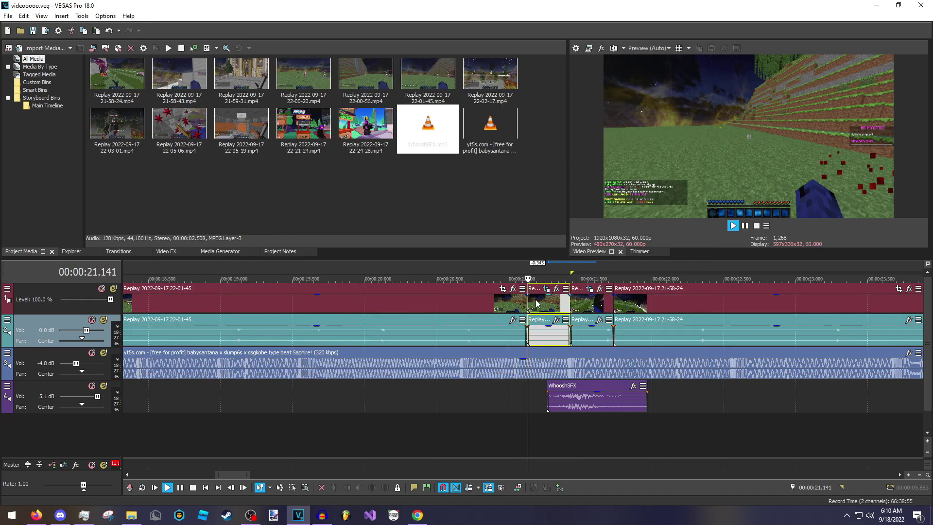
scroll(523, 306, down, 3)
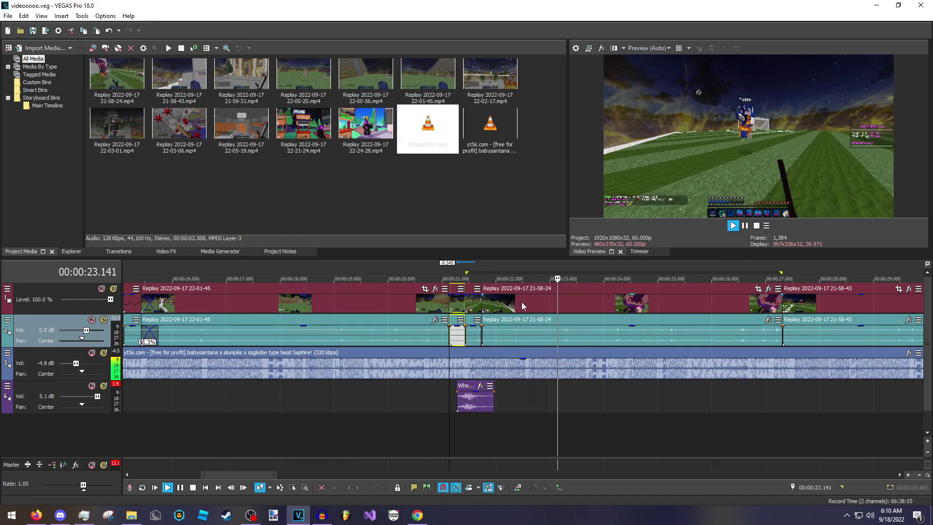
key(space)
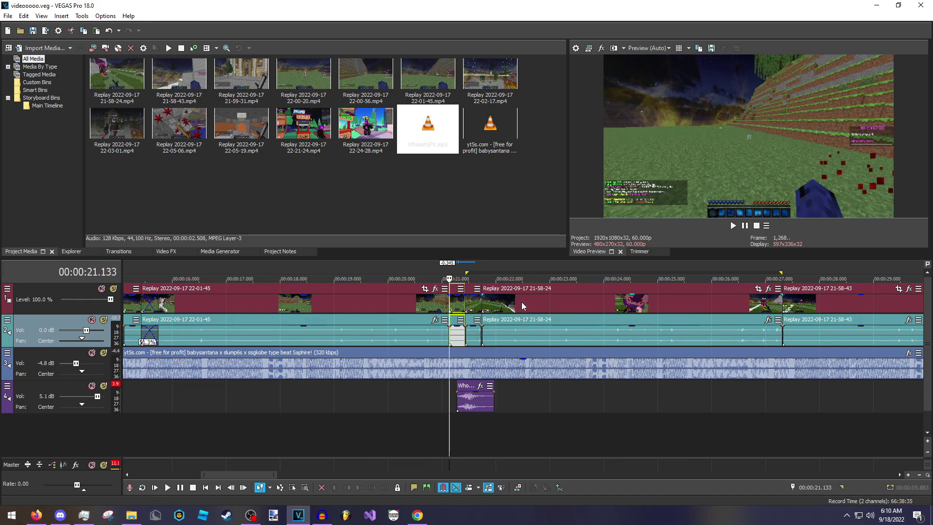
scroll(521, 302, up, 3)
key(space)
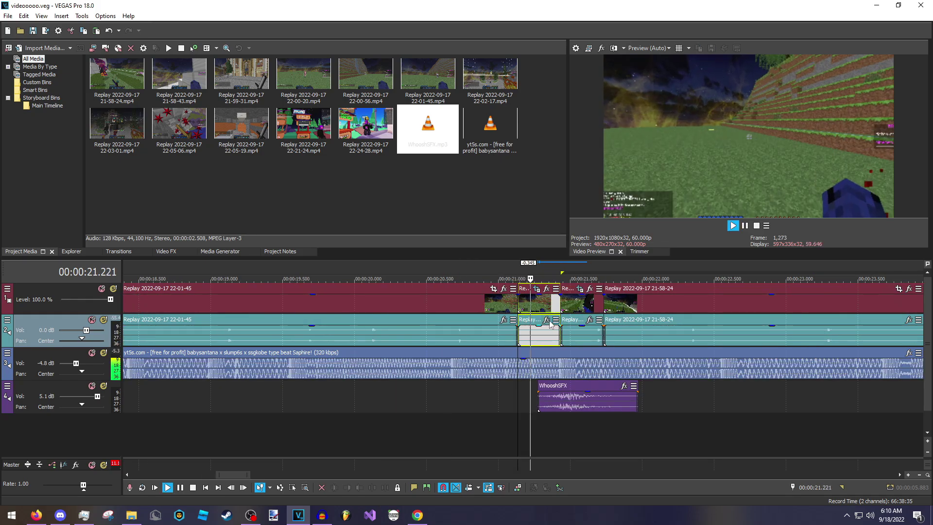
key(space)
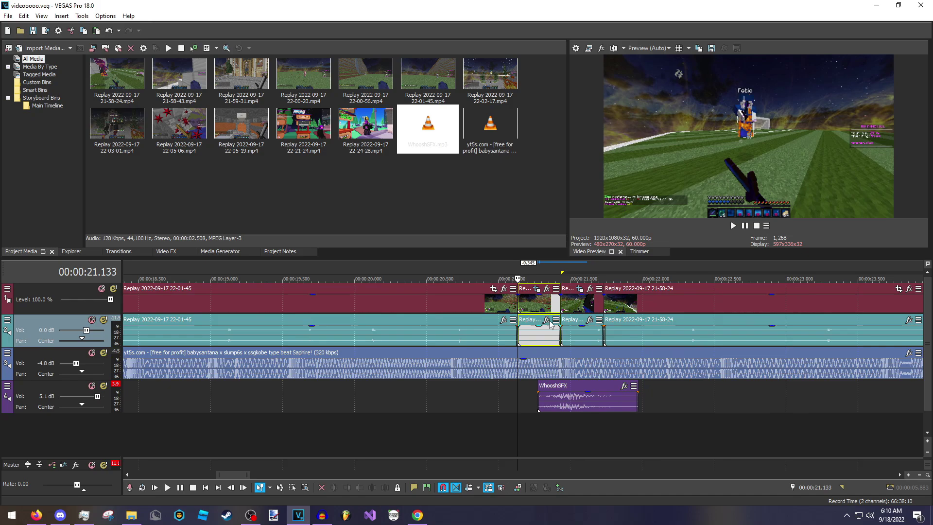
- Split the 21-58-43 clip at 33.117 and the 22-02-17 clip at 33.700
click(460, 339)
key(Left)
key(Left)
key(Left)
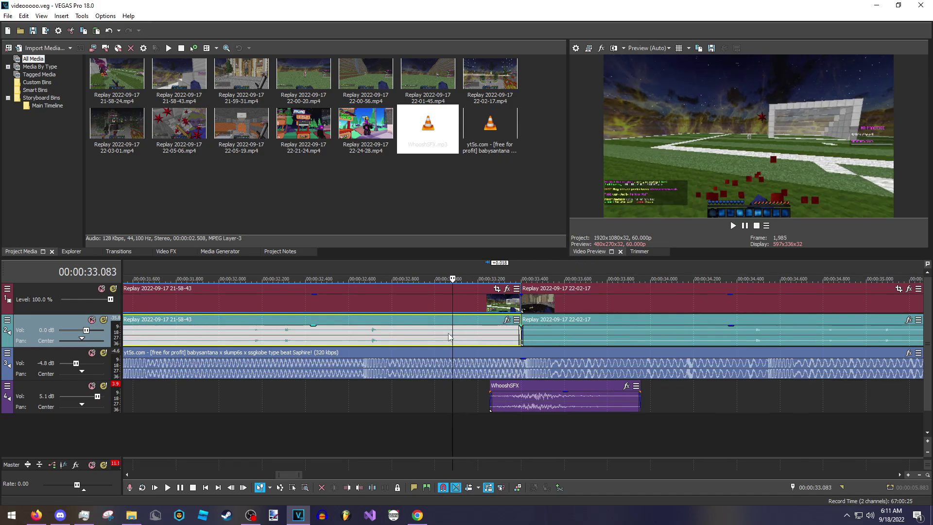
key(Left)
key(Left)
click(526, 333)
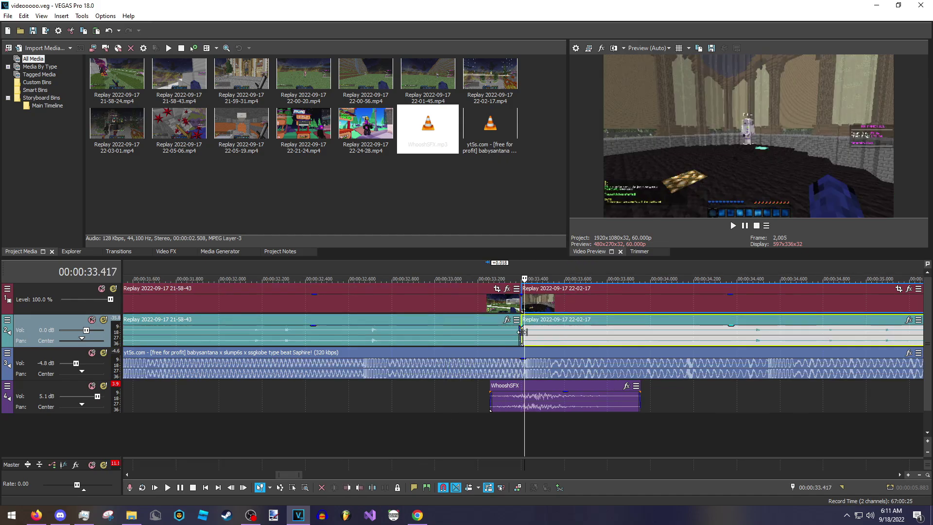
click(459, 335)
key(s)
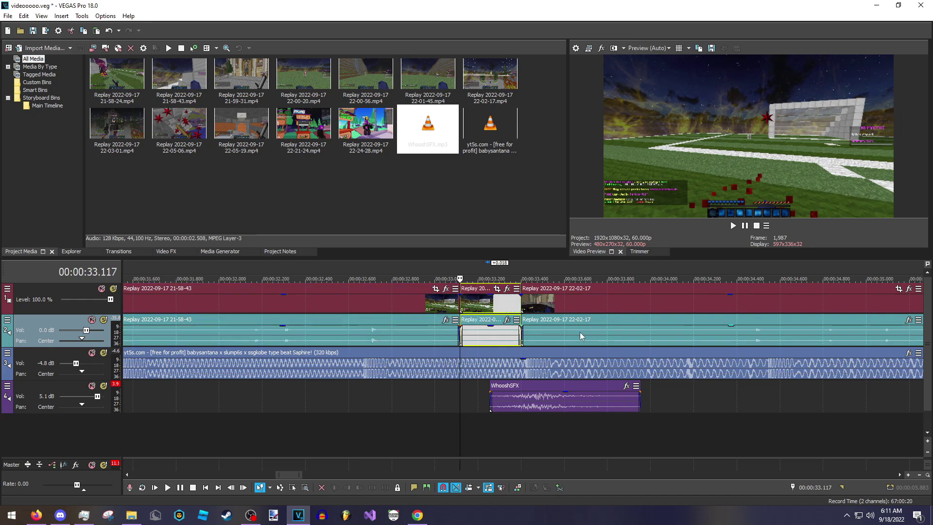
click(579, 332)
click(583, 332)
key(s)
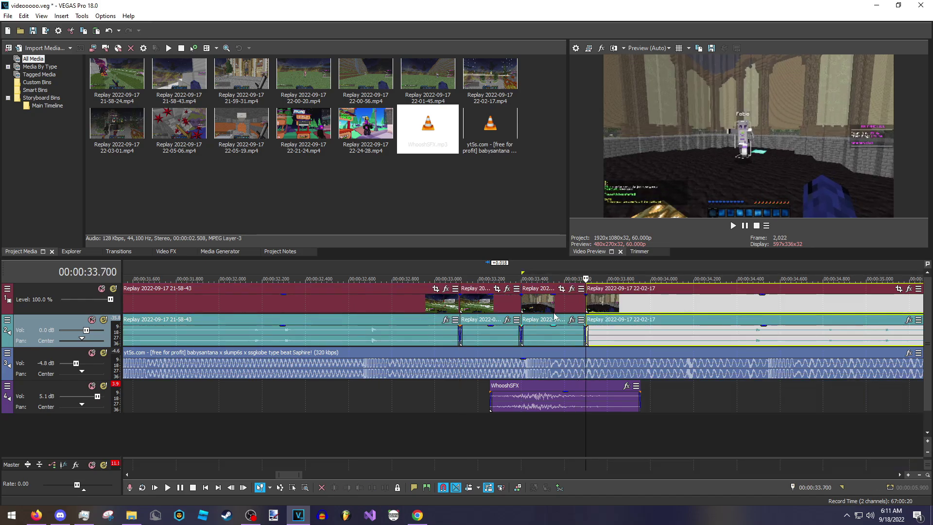
click(497, 289)
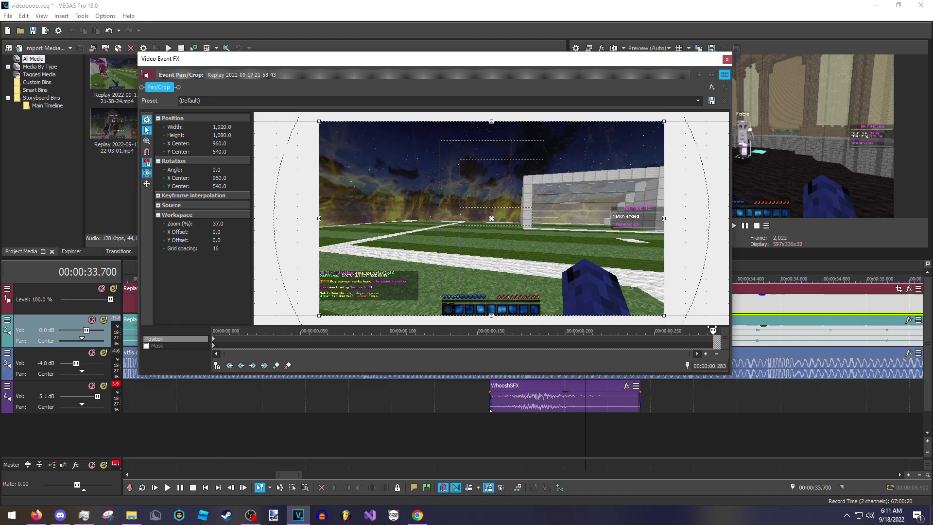
- Apply the 'transition' crop preset to the 21-58-43 piece's end
click(698, 101)
click(608, 141)
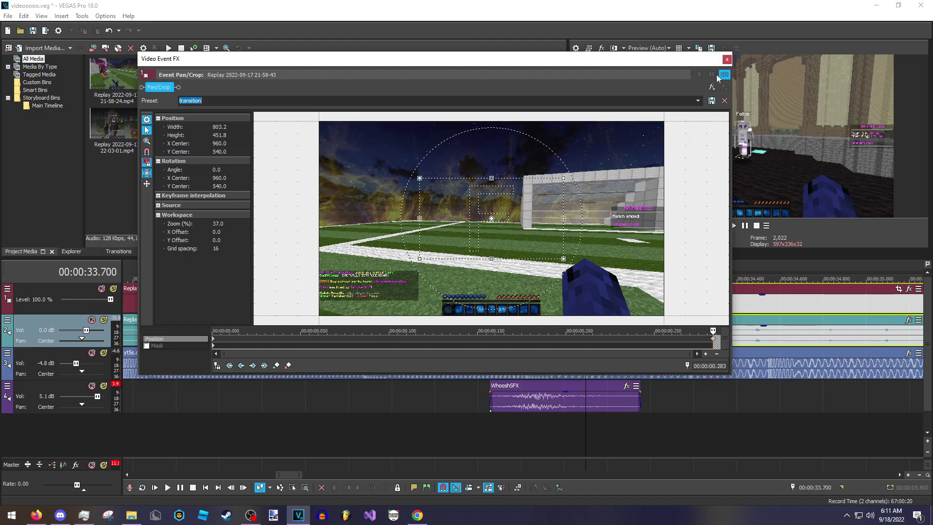
click(727, 59)
- Apply the 'transition' preset to the 22-02-17 piece's start, replacing a trial Down preset
click(564, 289)
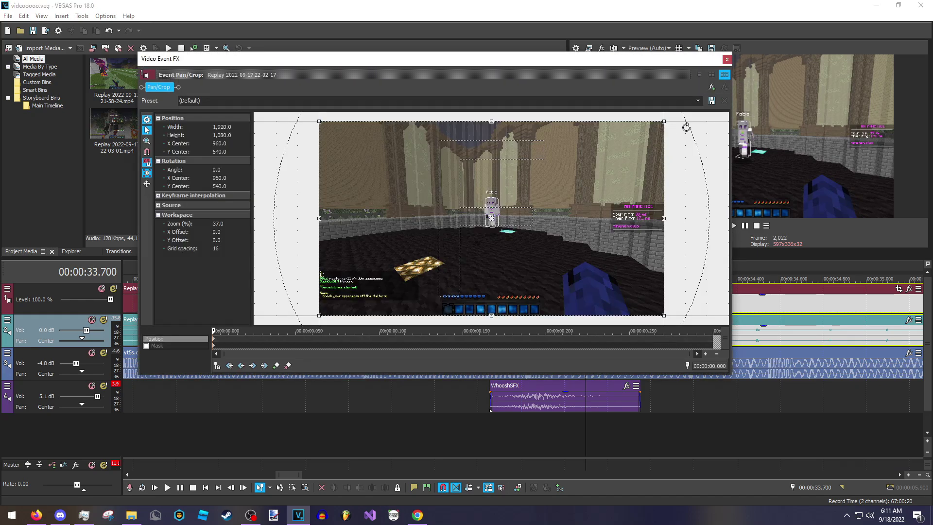
click(698, 100)
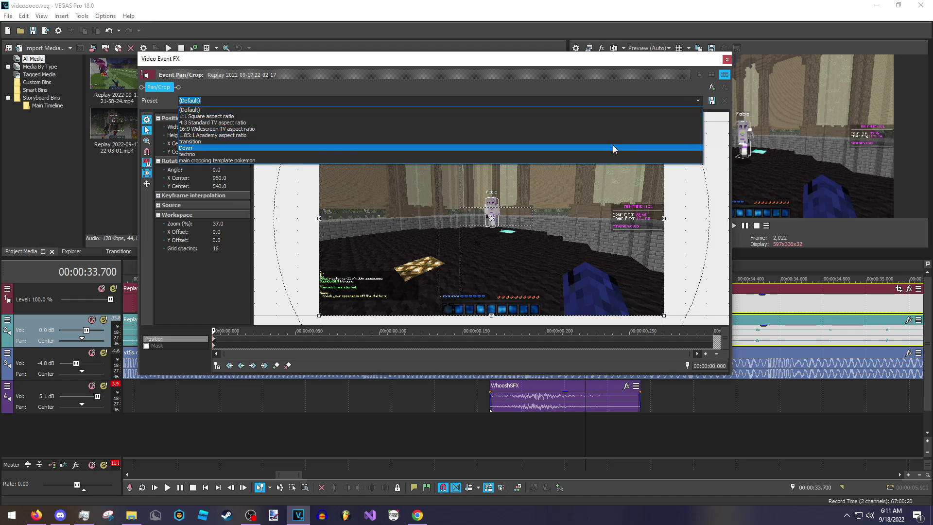
click(614, 147)
click(698, 100)
click(593, 141)
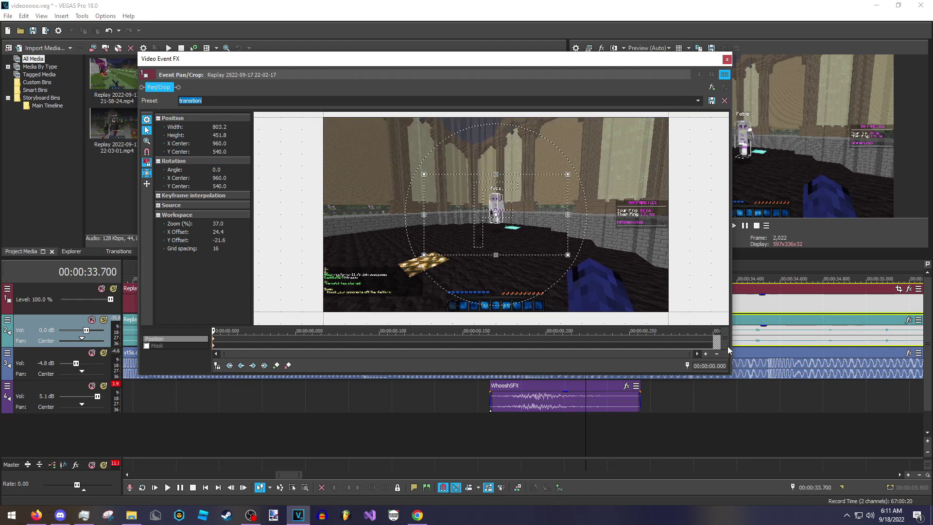
click(727, 59)
- Preview the zoom transition and lengthen the small piece at 39.050 by 0.3 seconds
key(space)
scroll(611, 354, down, 3)
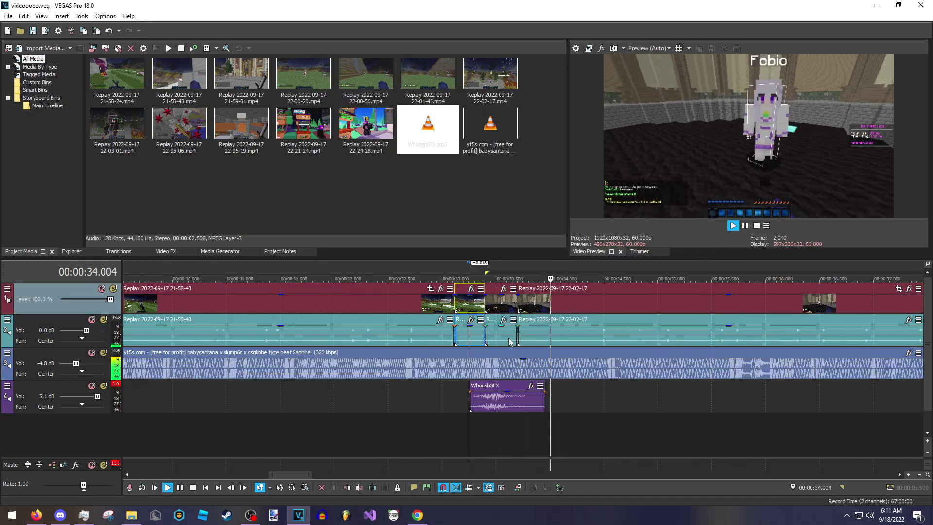
scroll(622, 340, down, 2)
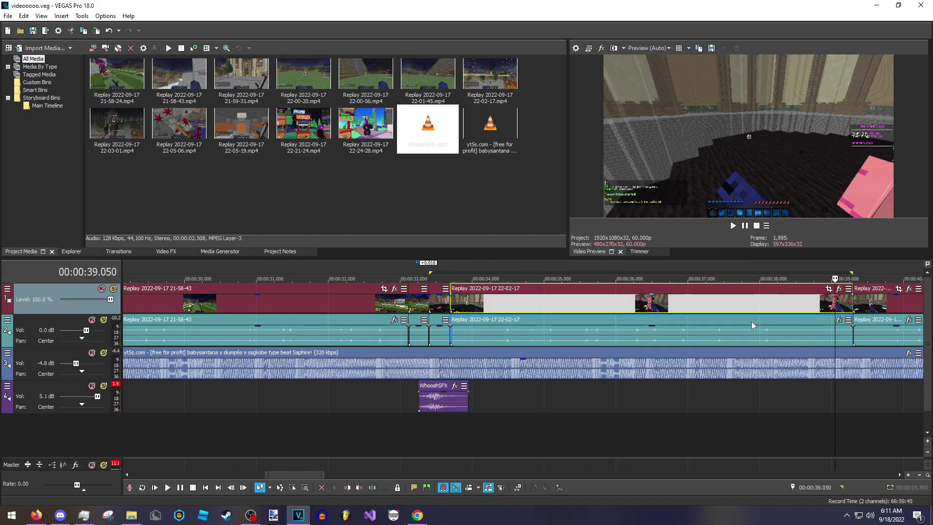
scroll(603, 369, down, 2)
key(space)
scroll(511, 301, up, 2)
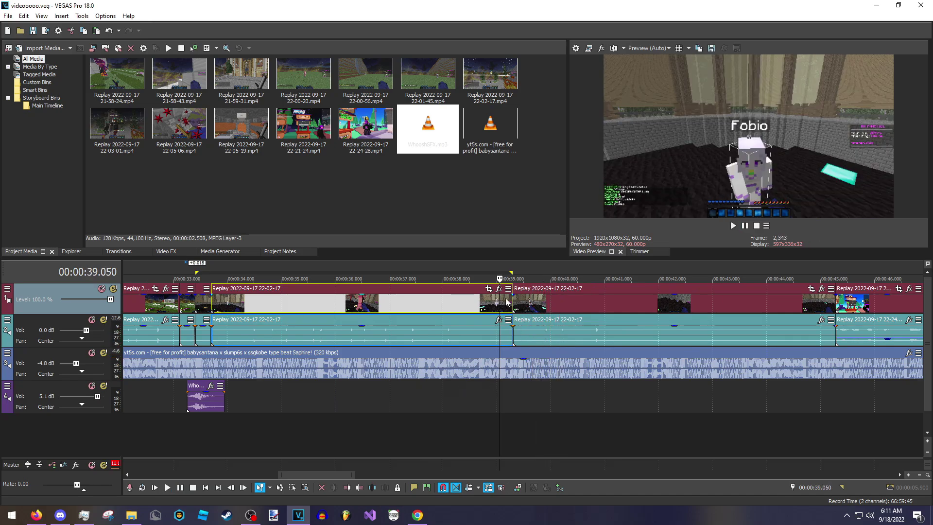
click(508, 302)
drag(511, 301, 528, 314)
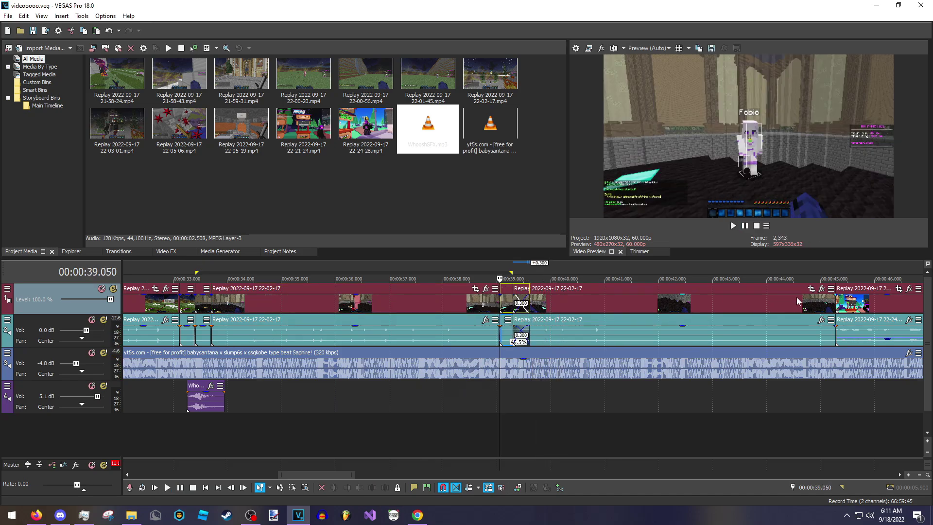
- Paste a copy of the whoosh sound on track 4 at the 45-second clip change
click(214, 398)
key(ctrl+c)
click(826, 408)
key(ctrl+v)
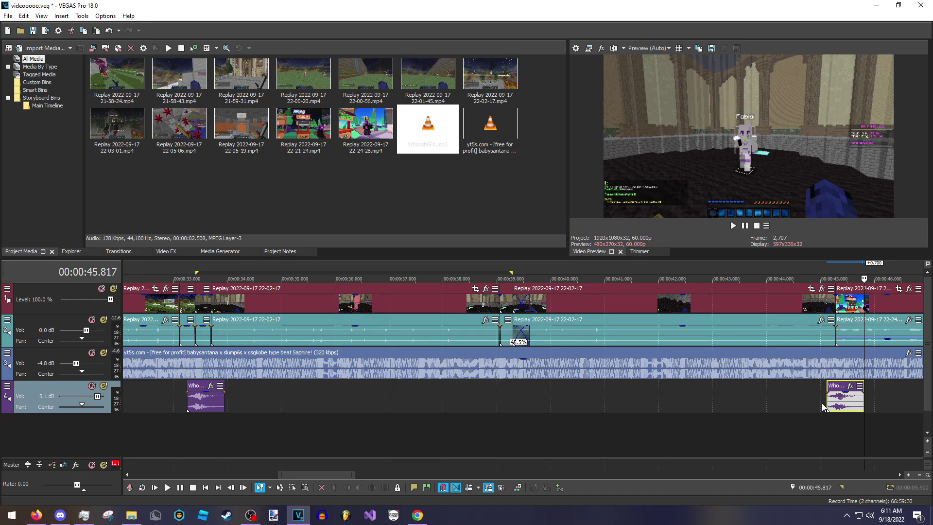
scroll(516, 398, up, 1)
scroll(517, 398, down, 1)
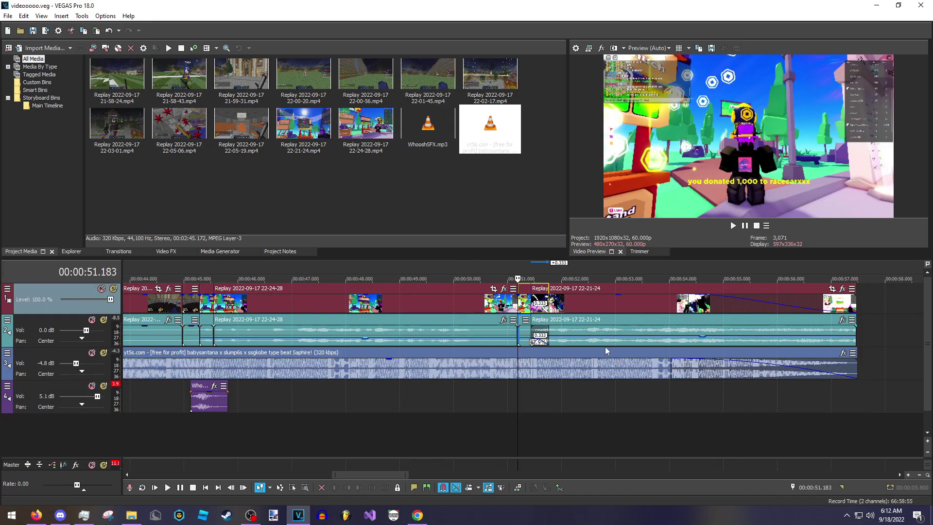
- Insert a new top video track and add a Sample Text title event to it
drag(370, 474, 189, 474)
right_click(202, 426)
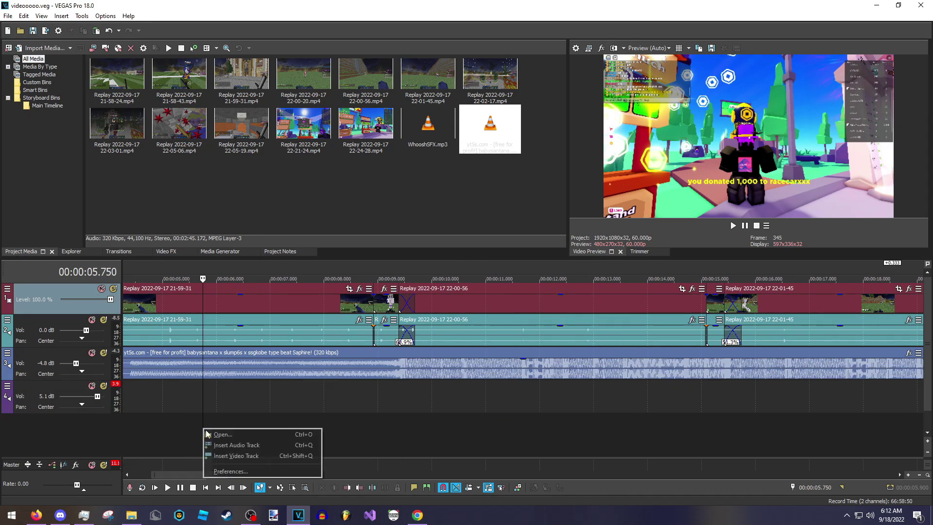
click(229, 454)
right_click(275, 306)
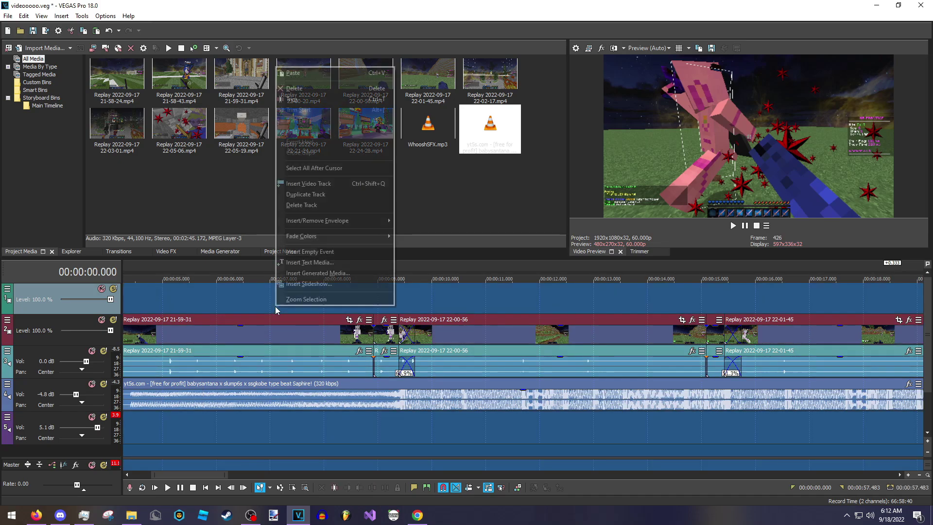
click(291, 270)
- Trim the title event to about eight seconds and bring up its video effects
click(244, 288)
scroll(513, 284, down, 5)
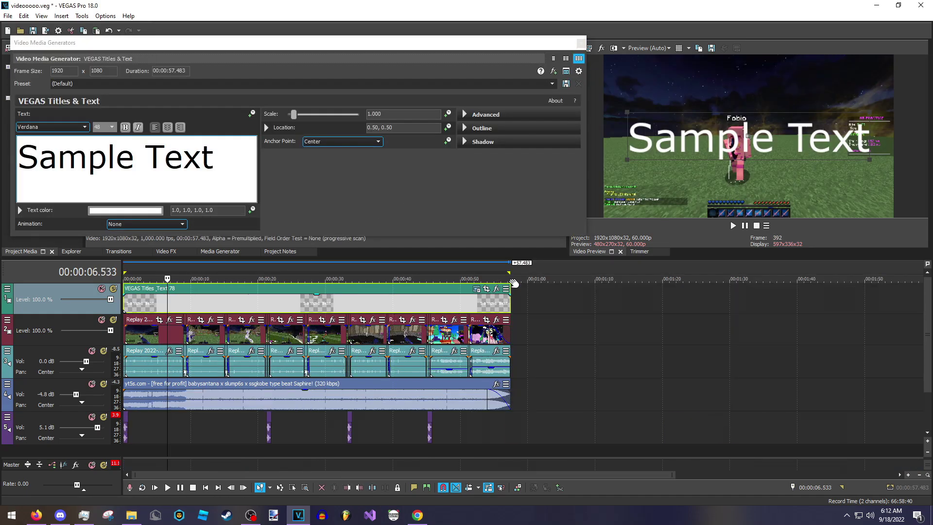
drag(509, 307, 180, 307)
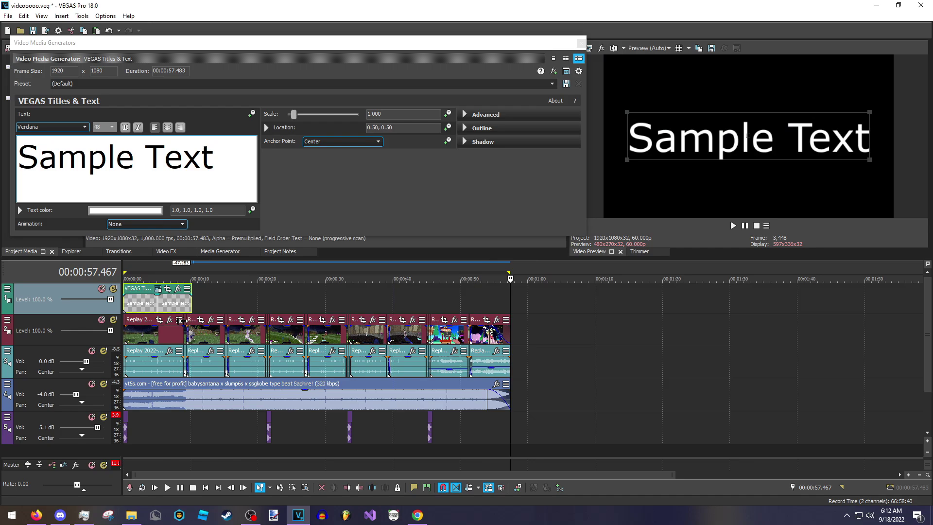
click(143, 305)
scroll(150, 306, up, 5)
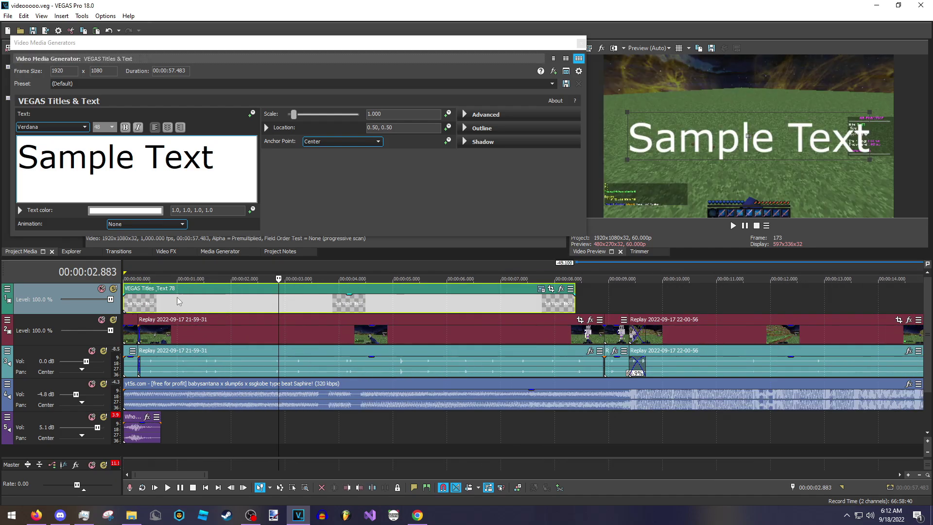
click(563, 289)
- Add Sapphire S_Shake to the title and load its saved 'beast' preset
click(466, 293)
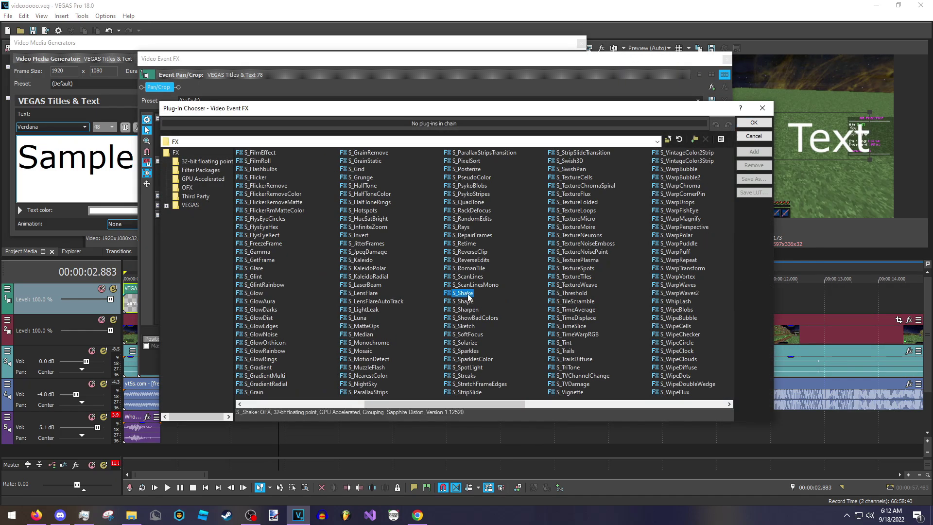
click(754, 152)
click(754, 123)
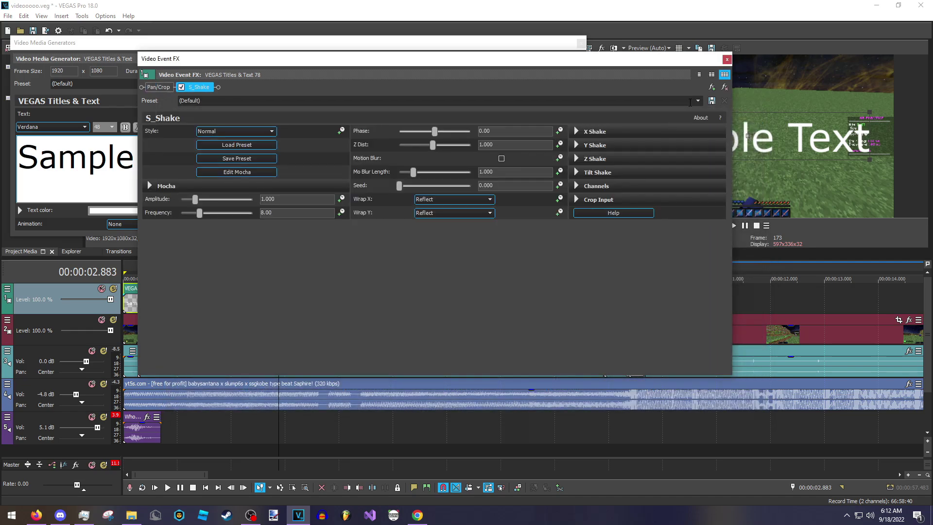
click(567, 101)
click(174, 119)
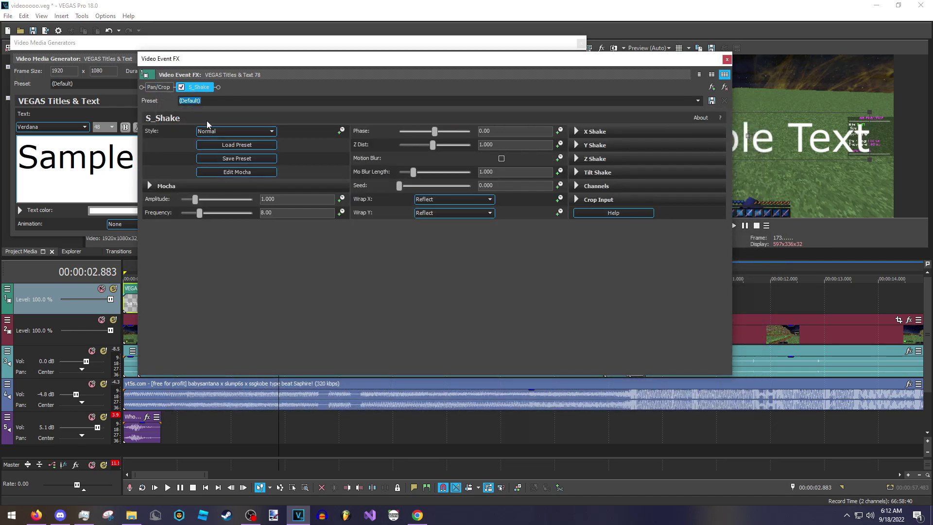
click(698, 101)
click(340, 113)
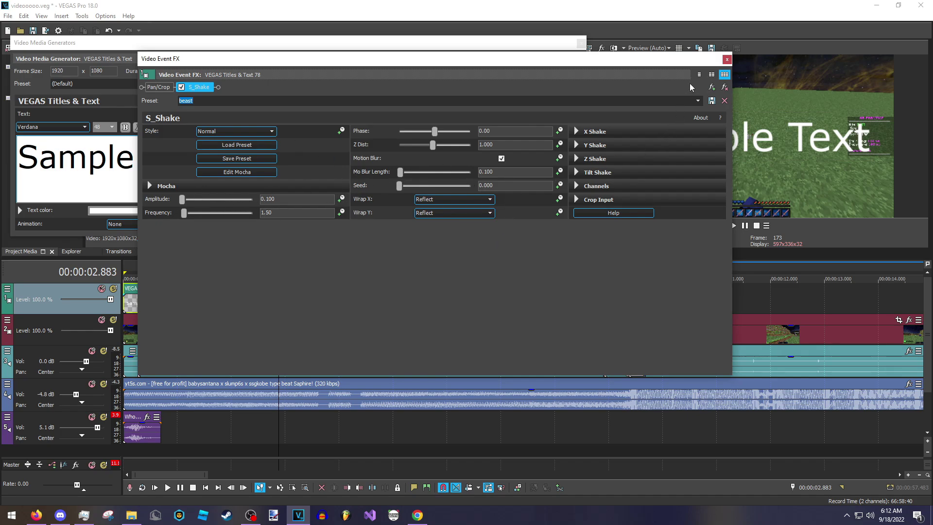
click(727, 59)
- Apply the 'beast' title preset, keeping Milky Nice as the font
click(269, 304)
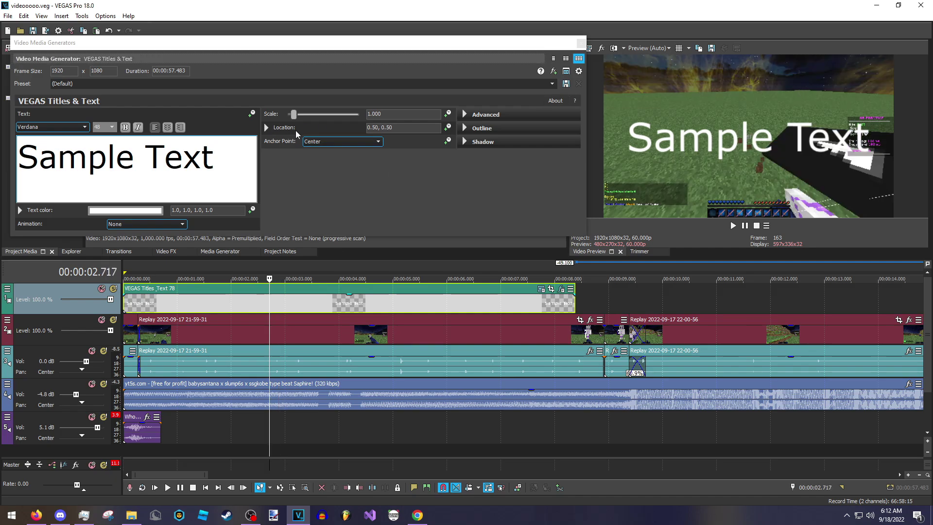
click(552, 84)
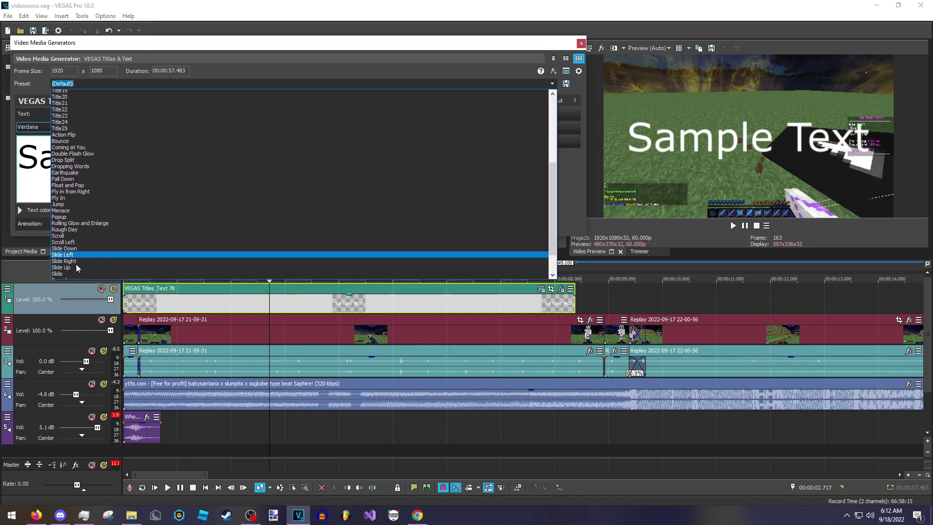
click(75, 264)
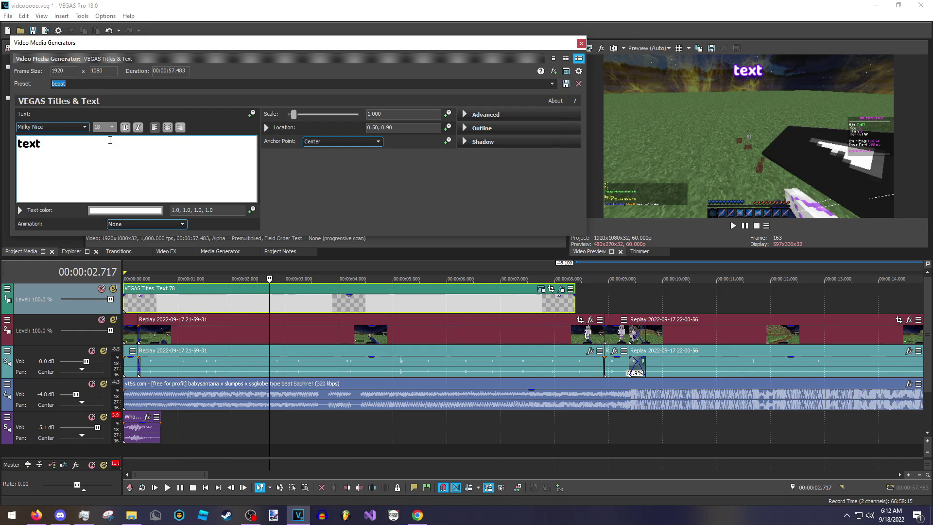
click(39, 127)
click(97, 127)
- Review the title's advanced, purple outline and shadow settings, then close the generator
click(464, 115)
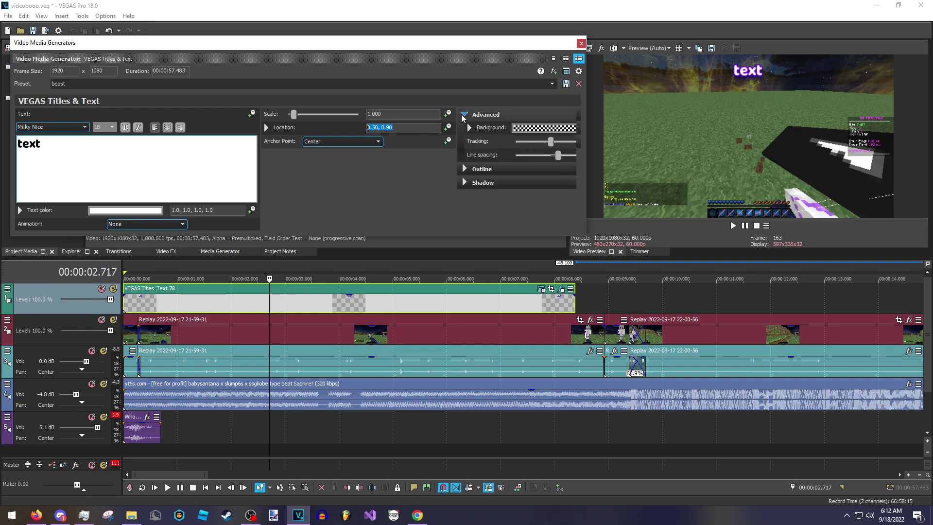
drag(199, 232, 483, 206)
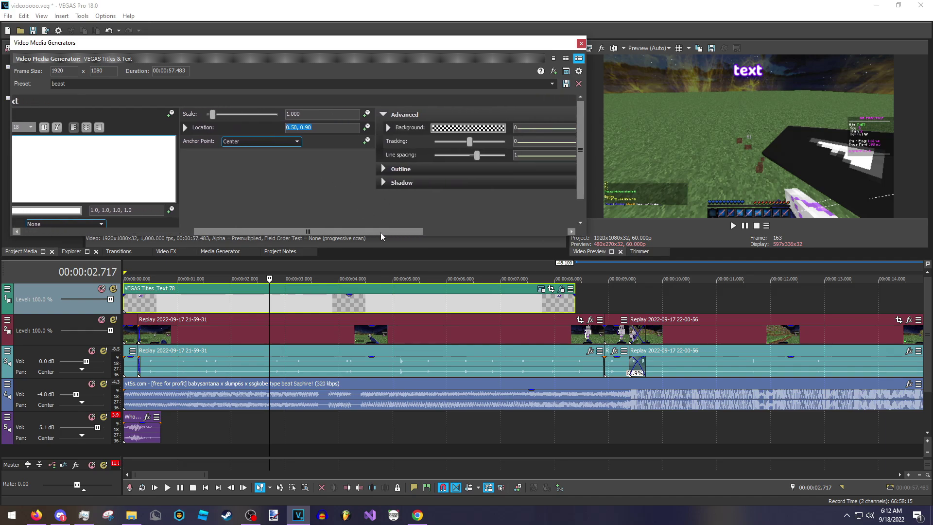
click(323, 169)
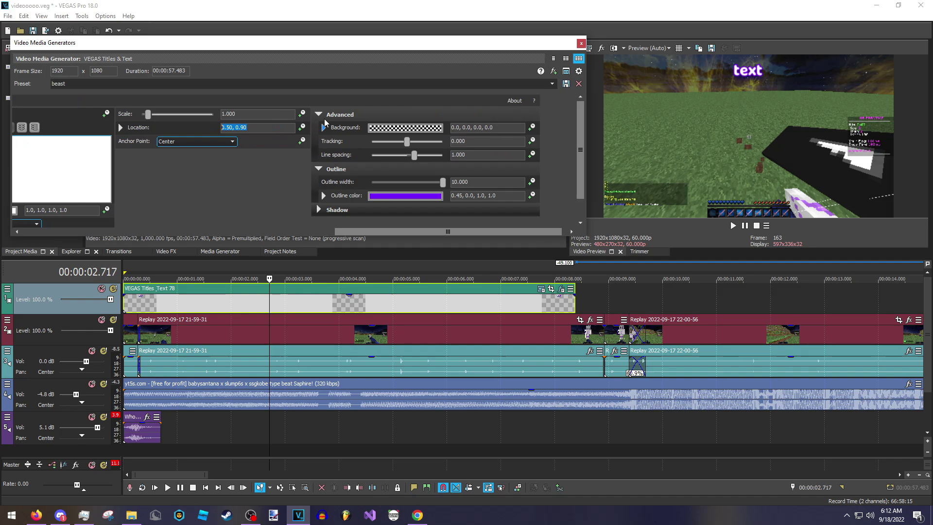
click(324, 115)
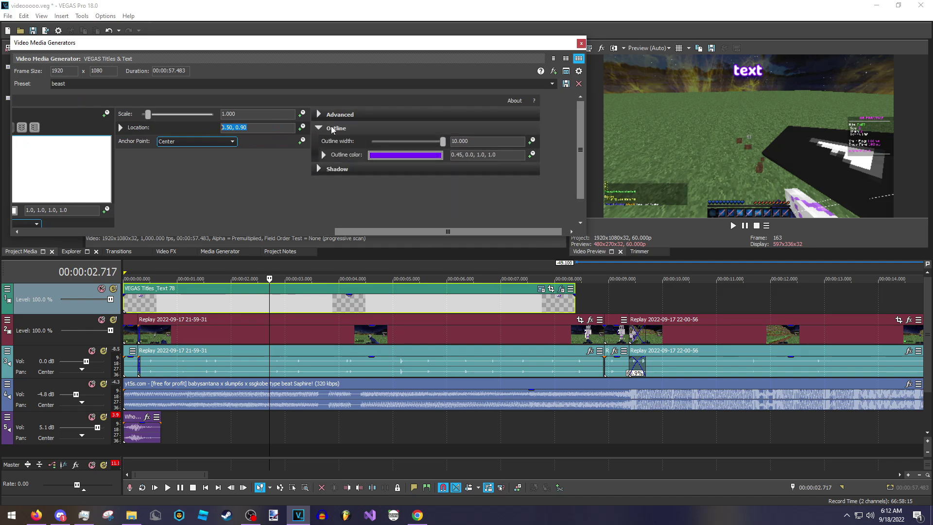
click(399, 155)
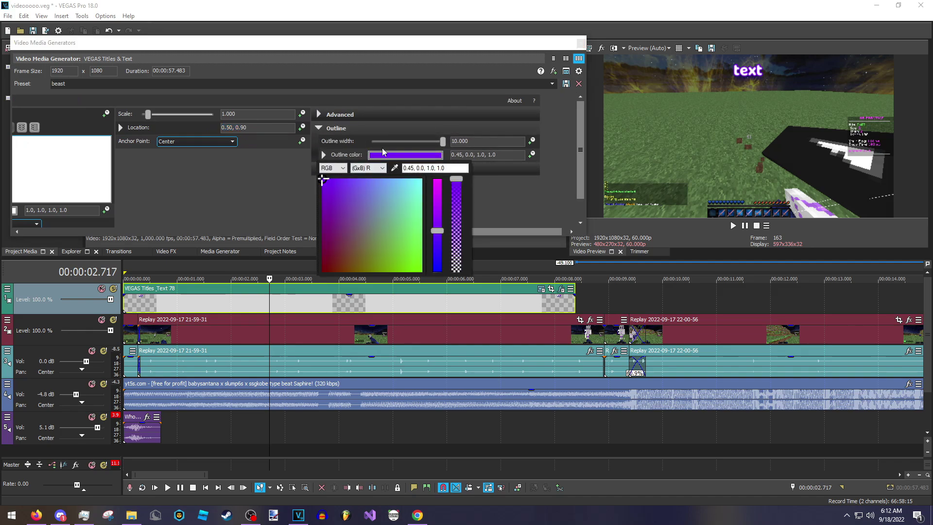
click(302, 168)
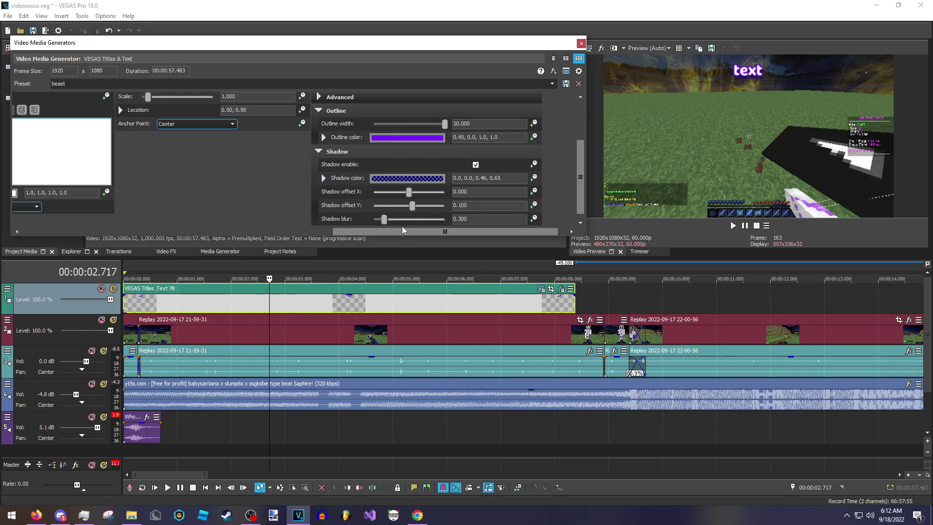
drag(401, 229, 90, 231)
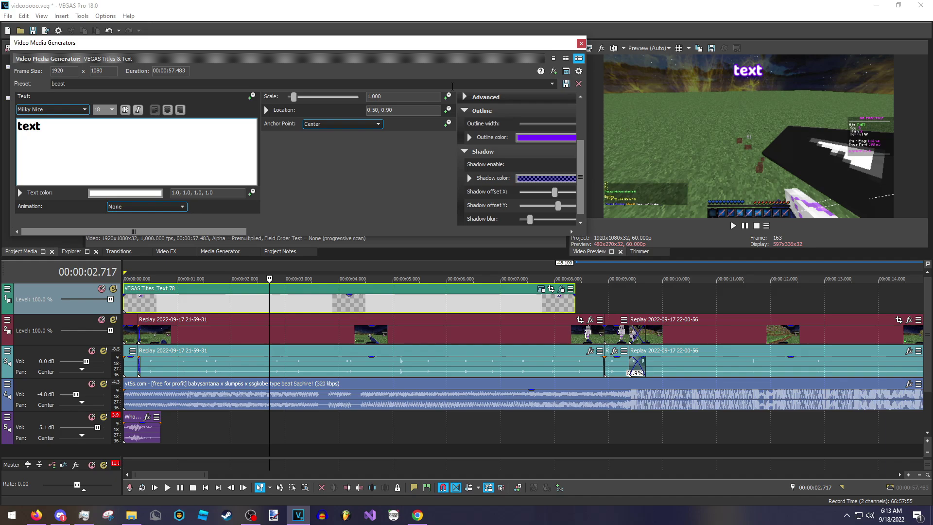
click(581, 43)
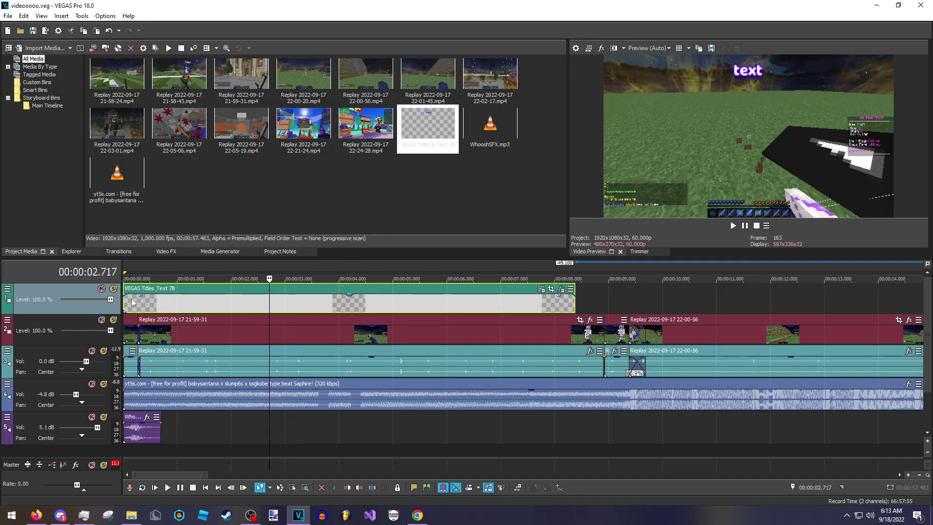
- Add a fade-in and fade-out to the title and preview it
drag(125, 298, 151, 303)
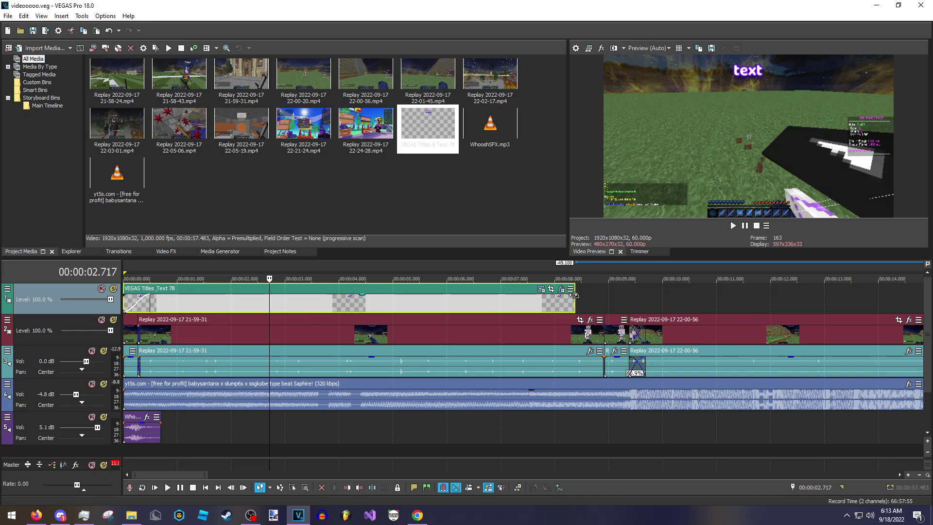
drag(573, 294, 541, 302)
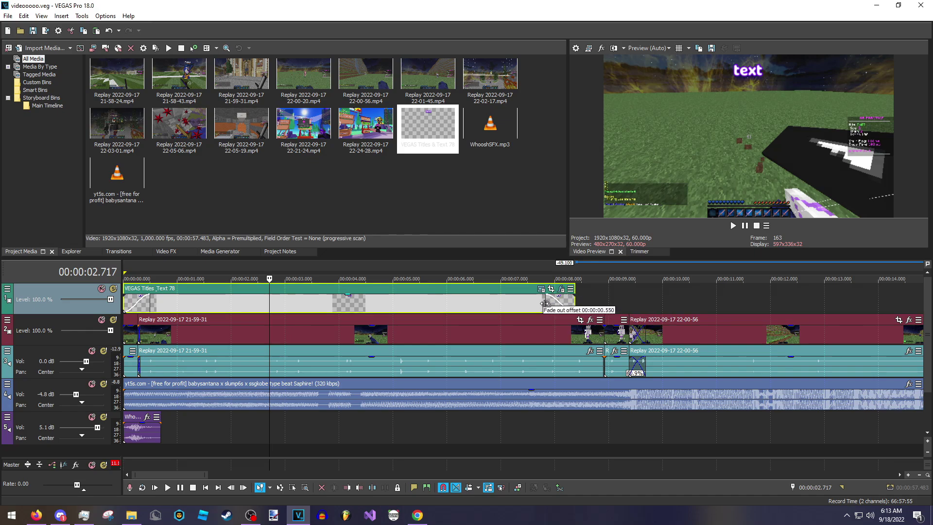
click(208, 306)
key(space)
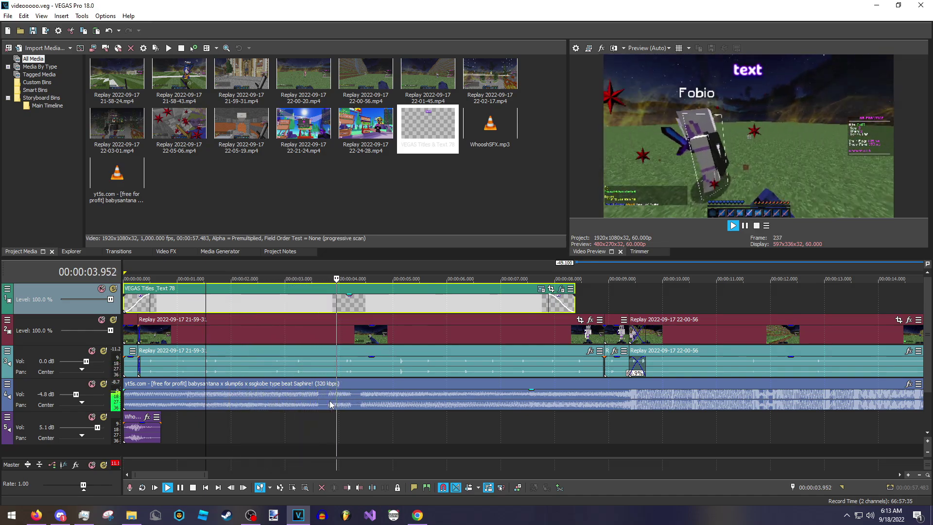
key(space)
- Trim the title to end on the beat near three seconds, then replay it
click(272, 407)
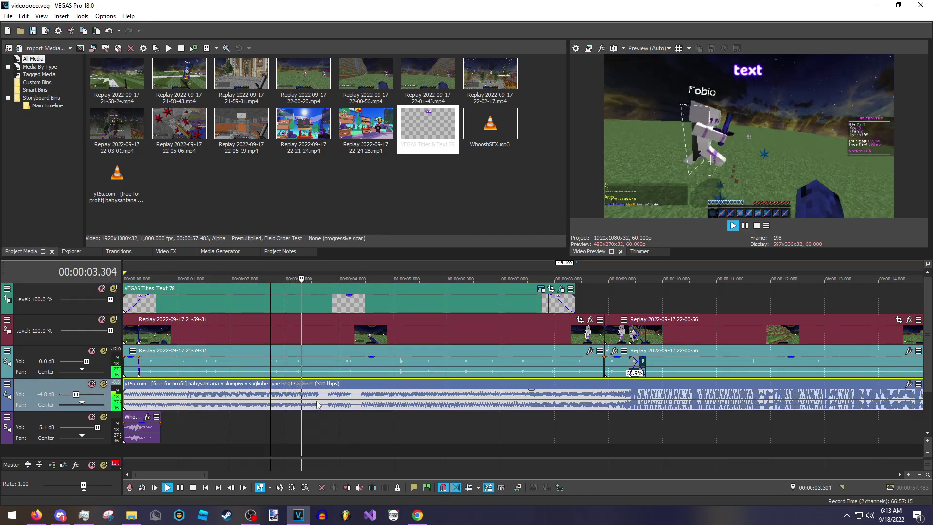
drag(270, 279, 297, 278)
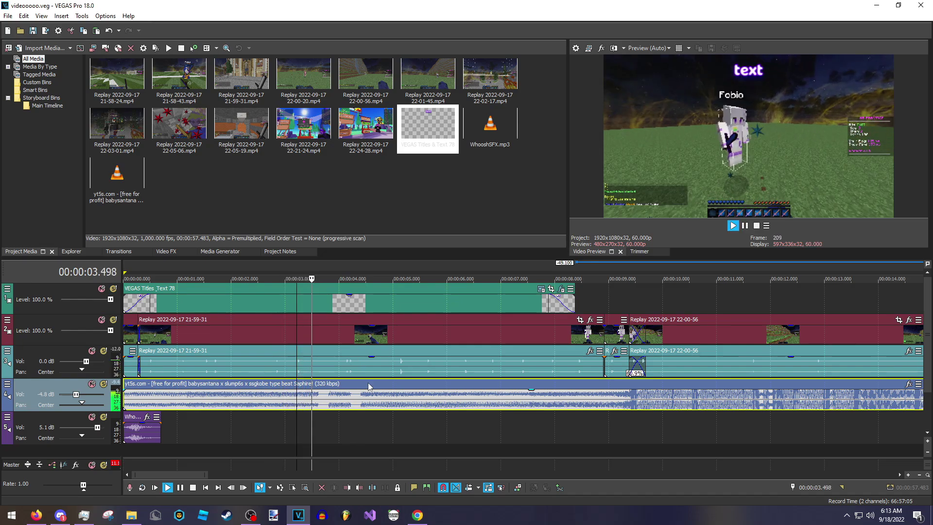
key(space)
mouse_move(574, 304)
mouse_down()
mouse_move(292, 312)
mouse_move(295, 302)
mouse_up()
click(257, 294)
key(space)
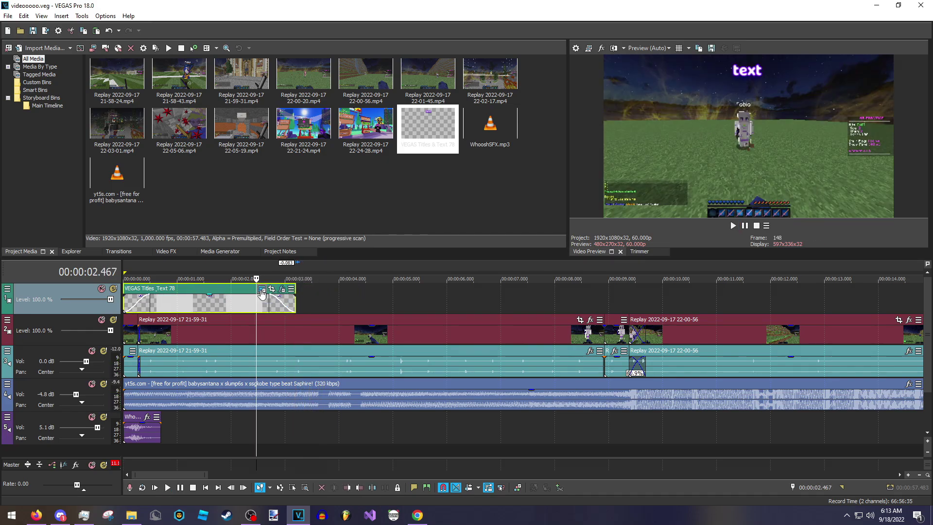
- Finish the first caption as "today, something was wrong with mc"
click(261, 290)
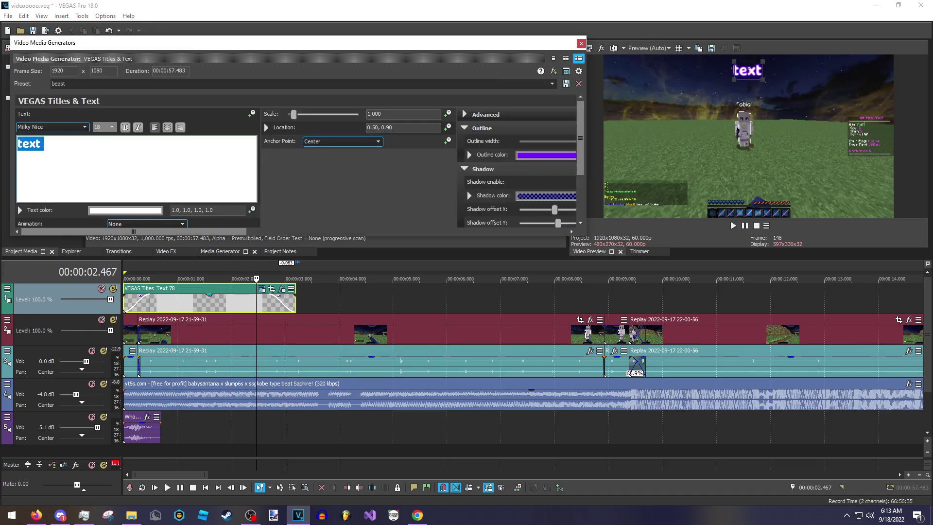
text(hing wa)
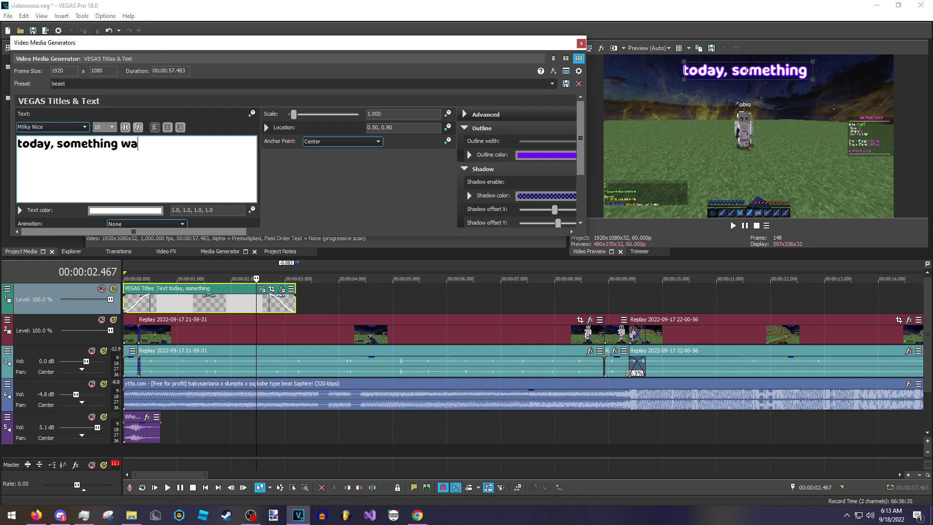
text(s wrong iwth)
key(BackSpace)
key(BackSpace)
key(BackSpace)
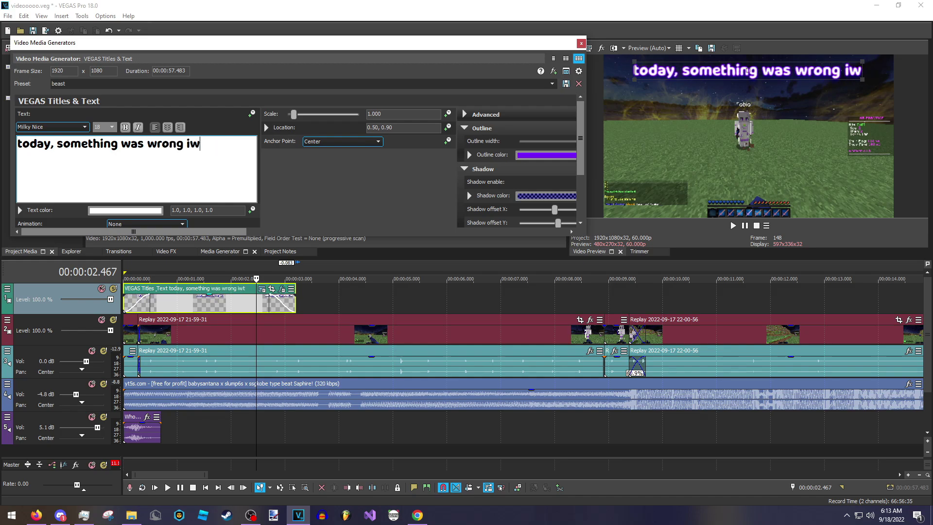
key(BackSpace)
key(BackSpace)
text(with mc)
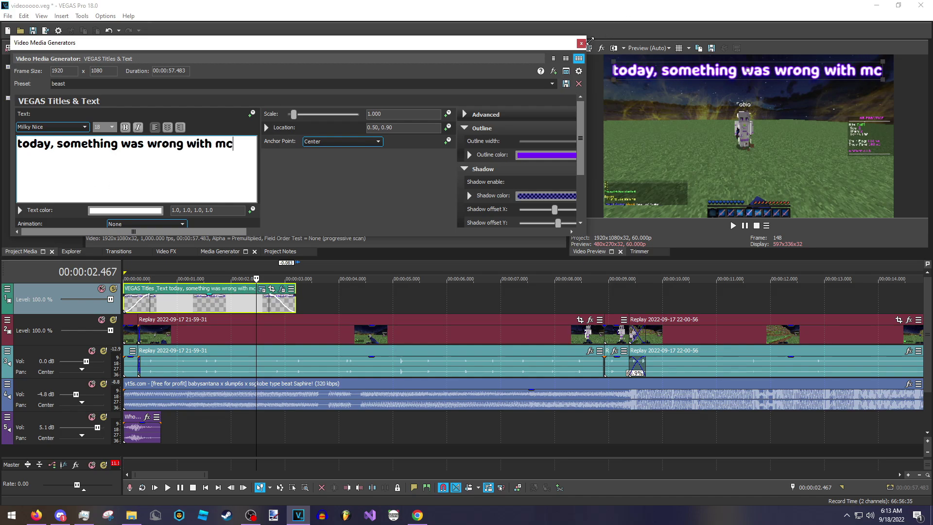
click(582, 43)
- Paste an independent caption copy after it reading "can you tell what's wrong?"
key(ctrl+v)
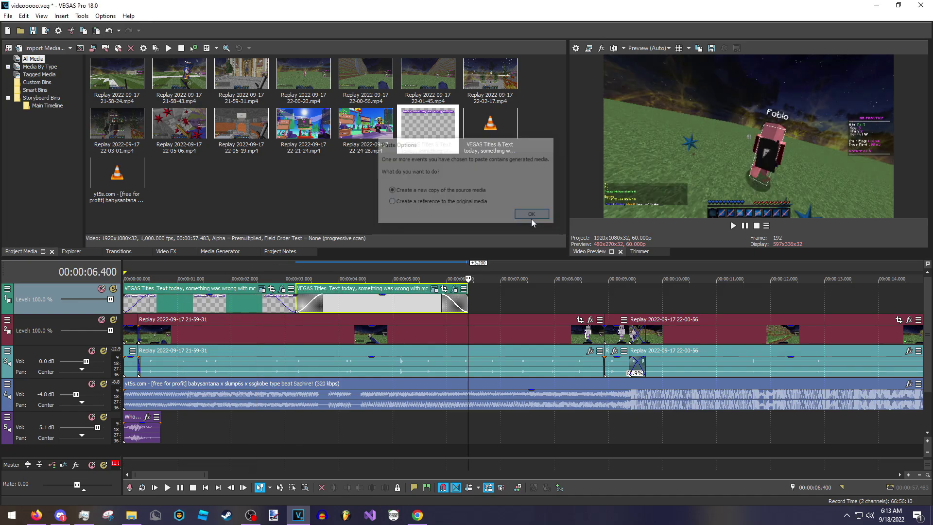
click(532, 218)
click(422, 296)
click(434, 288)
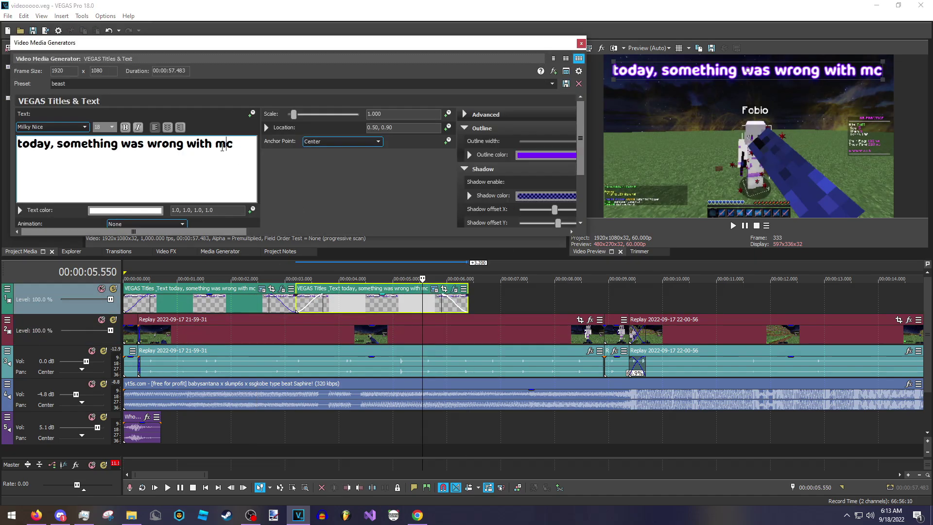
text(can)
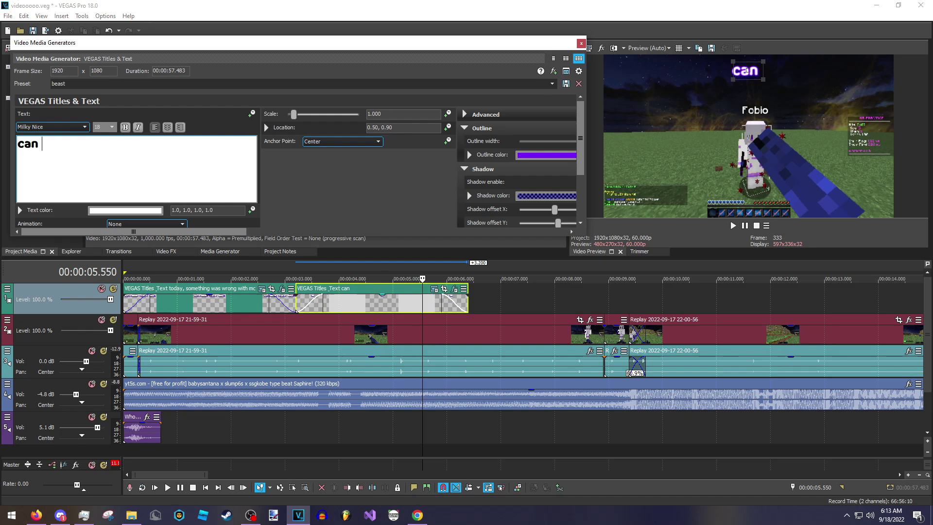
text( you tell what)
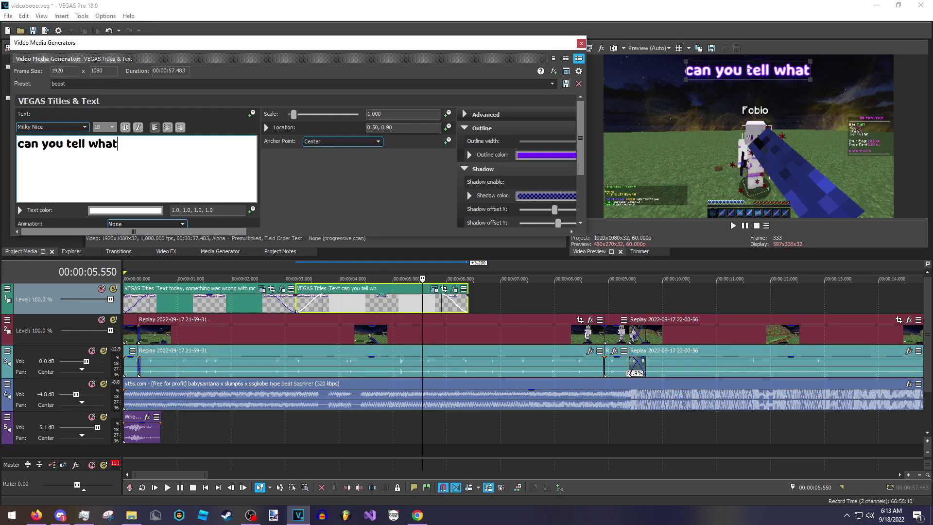
text('s wrong?)
click(581, 43)
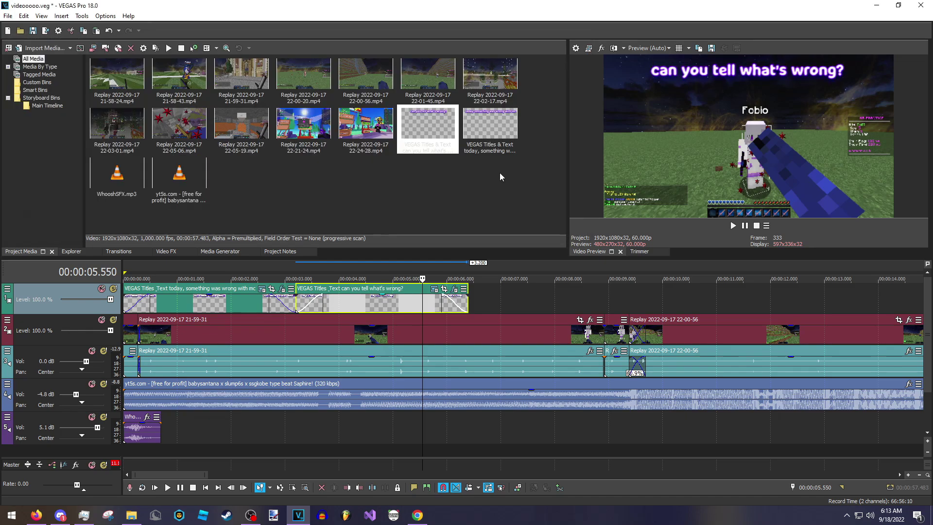
- Paste a third caption reading "well- the ping explains it all..." and play back
key(ctrl+v)
click(532, 219)
click(584, 302)
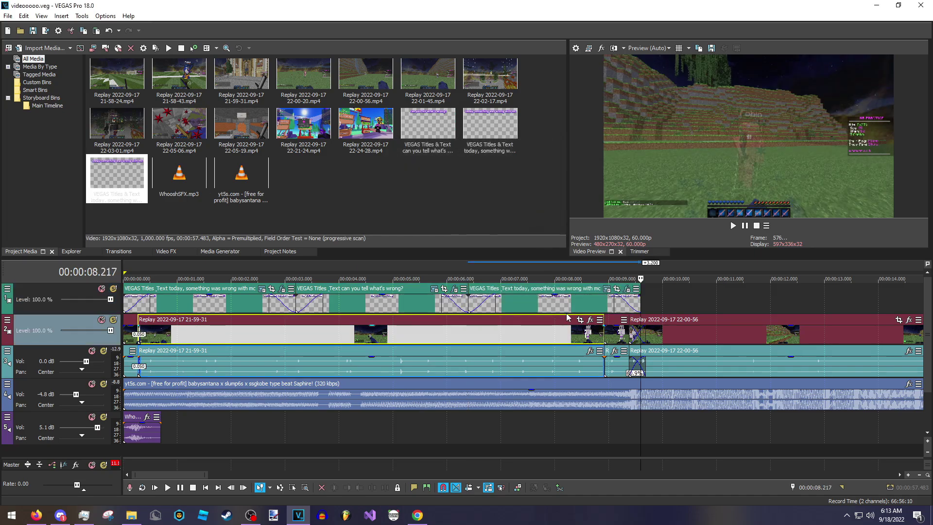
click(607, 288)
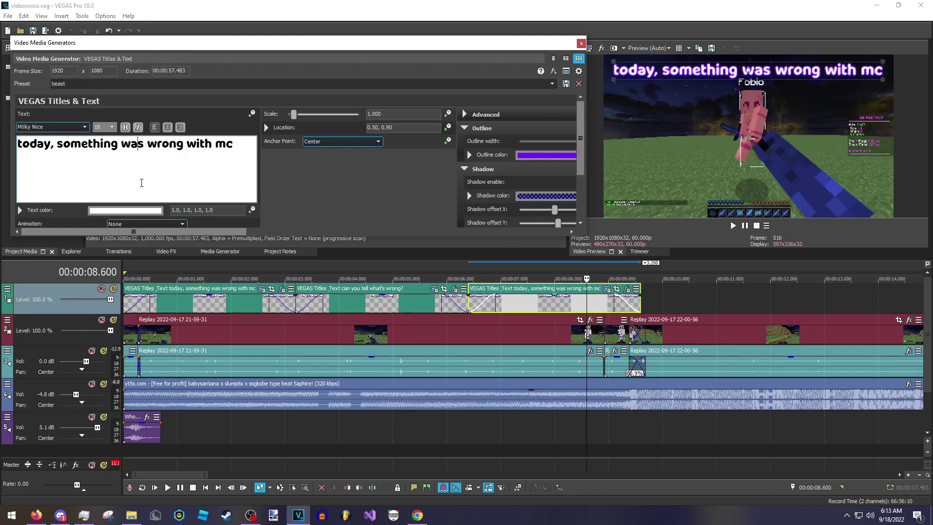
triple_click(142, 183)
text(well)
key(BackSpace)
text(- t)
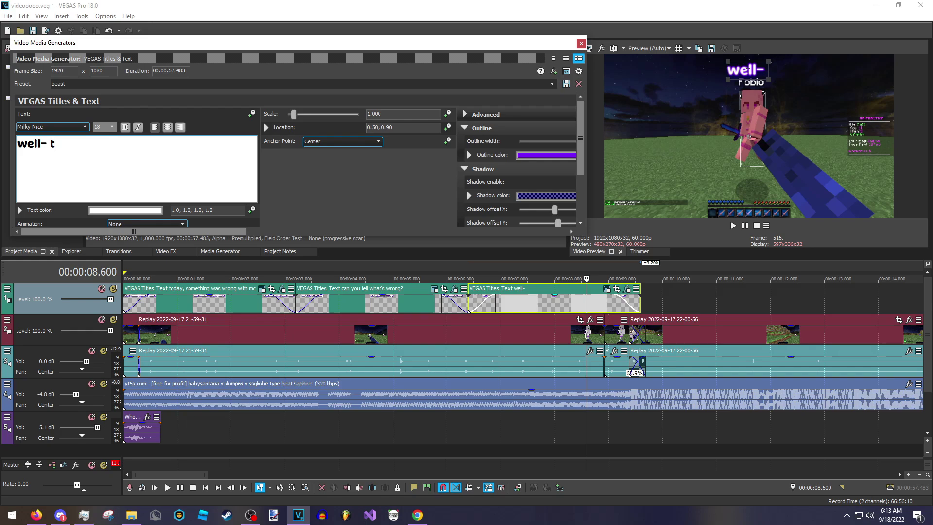
text(he pi)
text(ng explai)
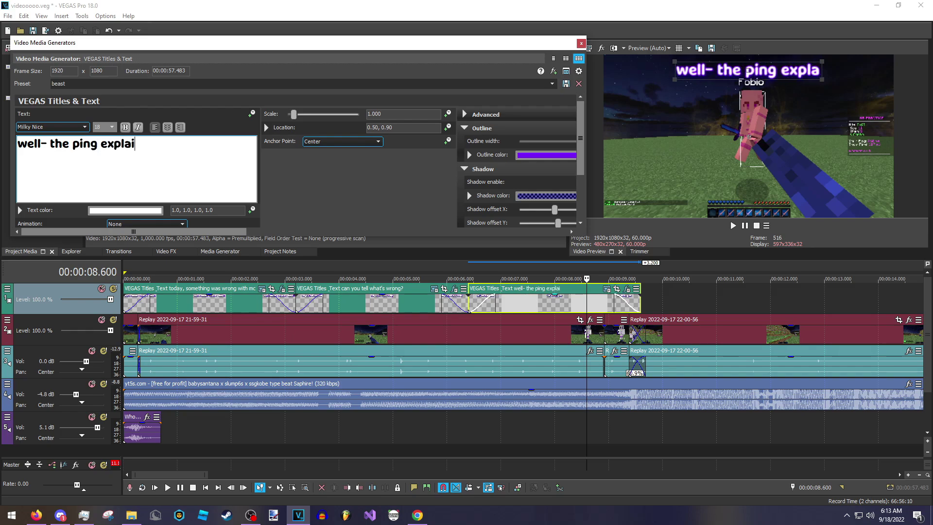
text(ns it all...)
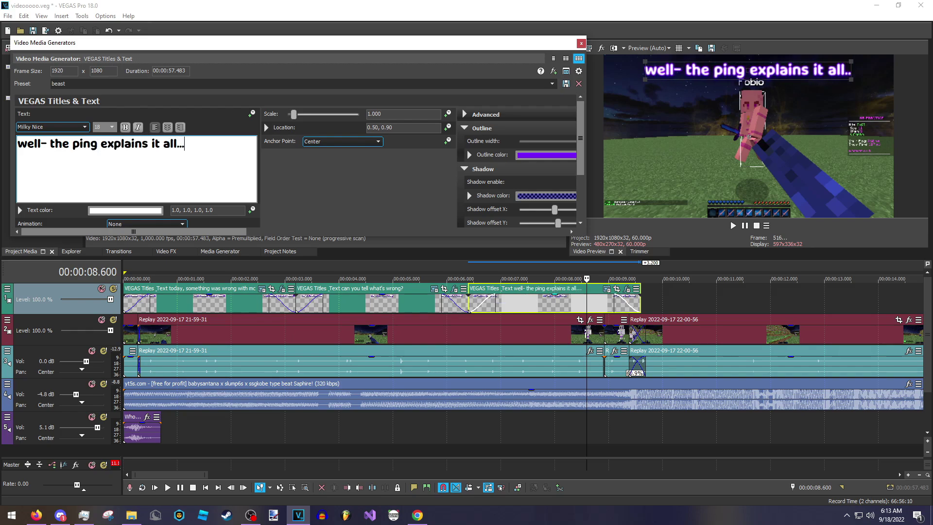
click(581, 43)
key(space)
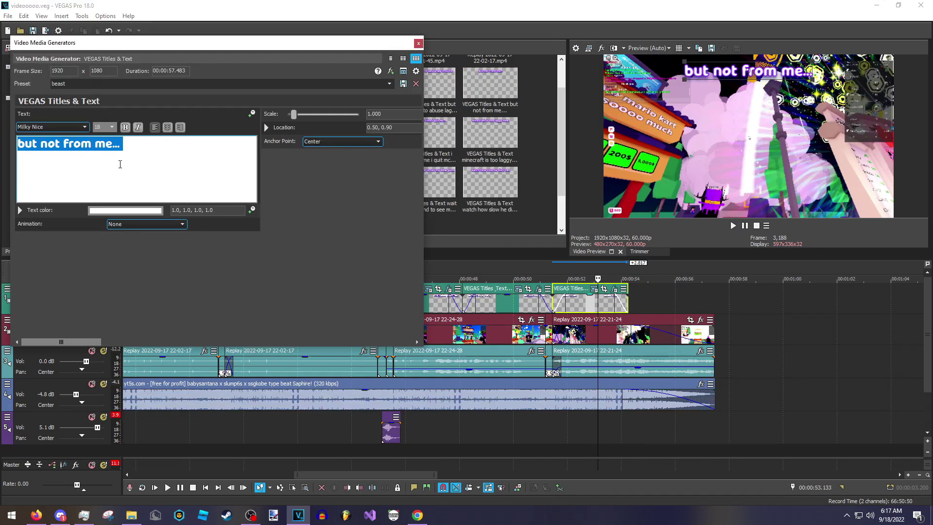
- Change the last caption's text to "nevermind i'm scared :("
text(neverm)
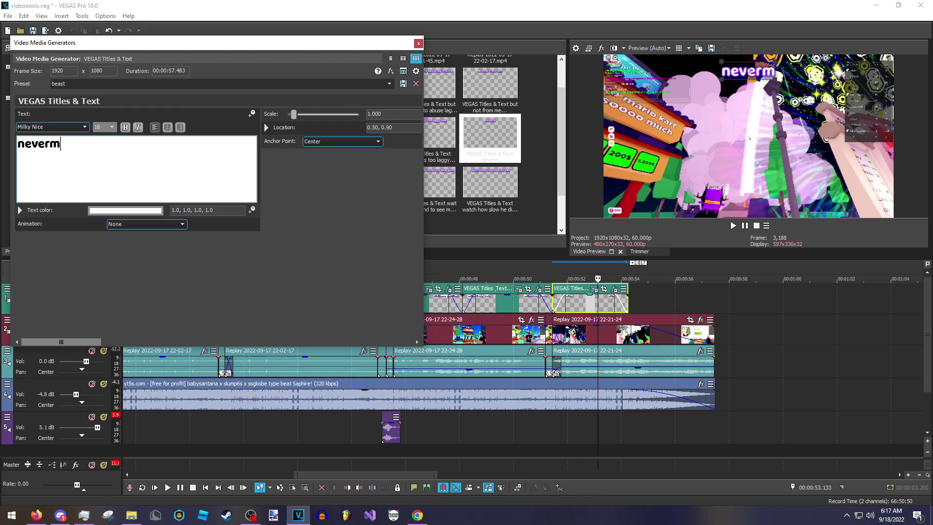
text(ind i'm, sc)
key(BackSpace)
key(BackSpace)
key(BackSpace)
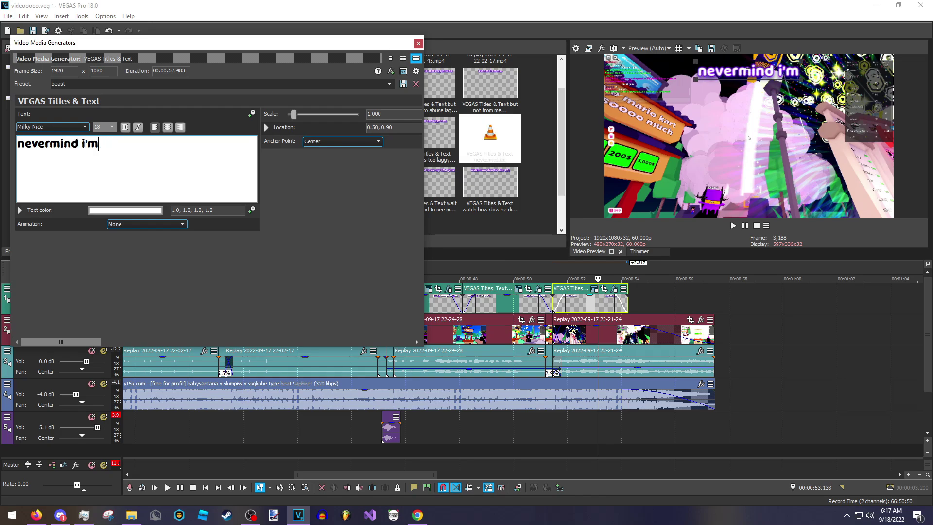
text(scared :()
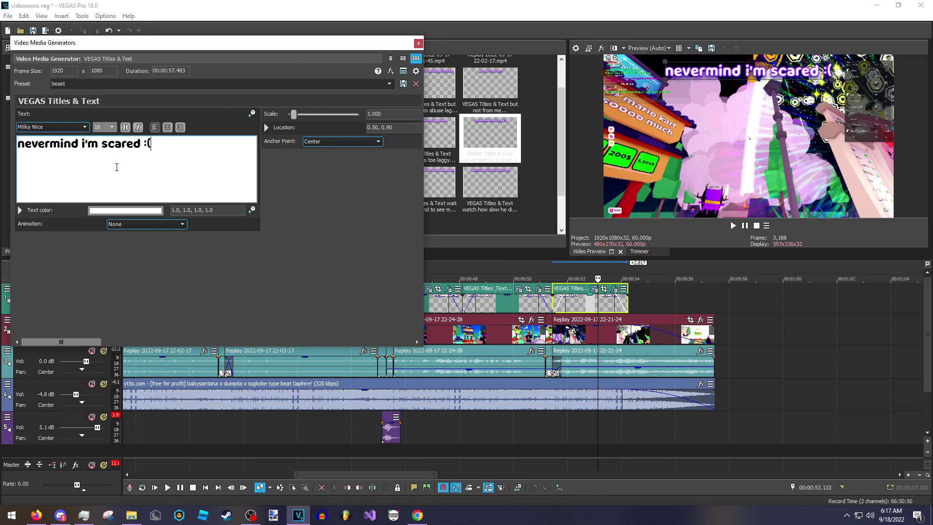
click(418, 43)
key(space)
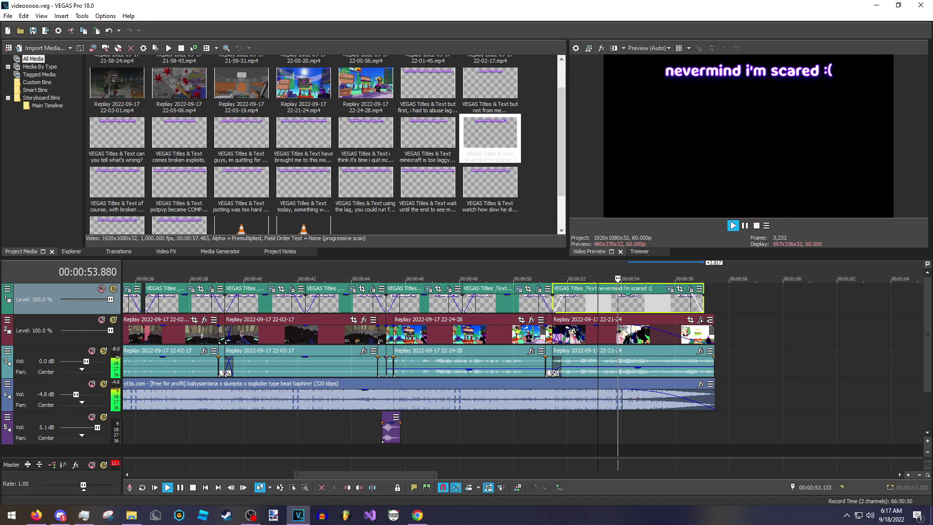
- Lengthen the last caption's fade-out and replay the montage ending
drag(703, 306, 634, 306)
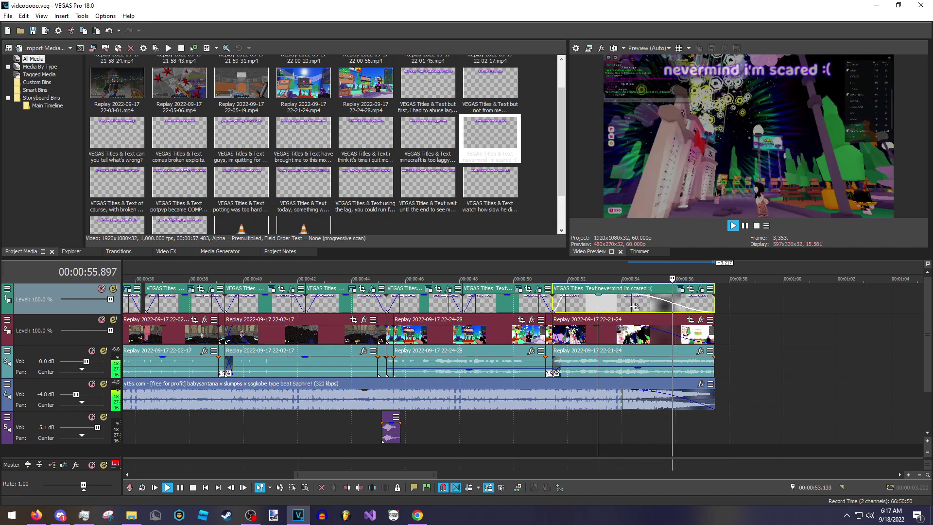
key(space)
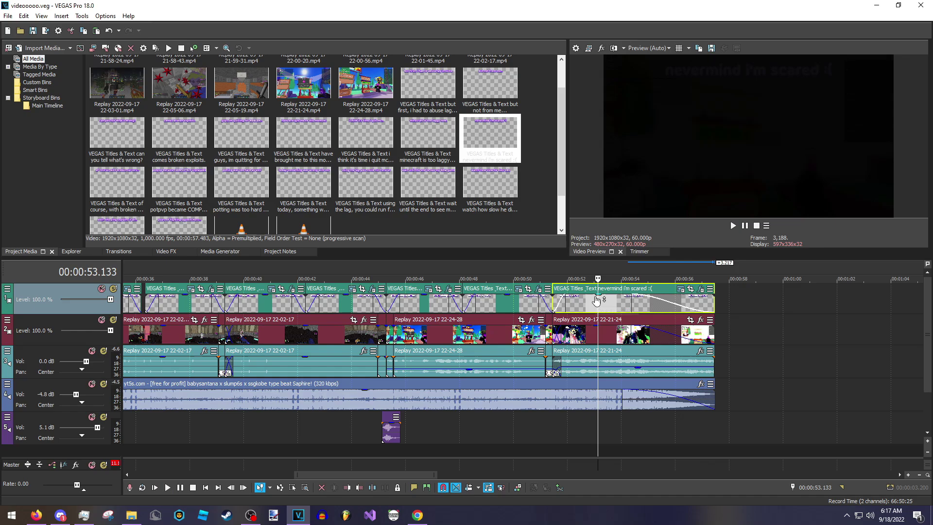
key(space)
scroll(567, 368, down, 3)
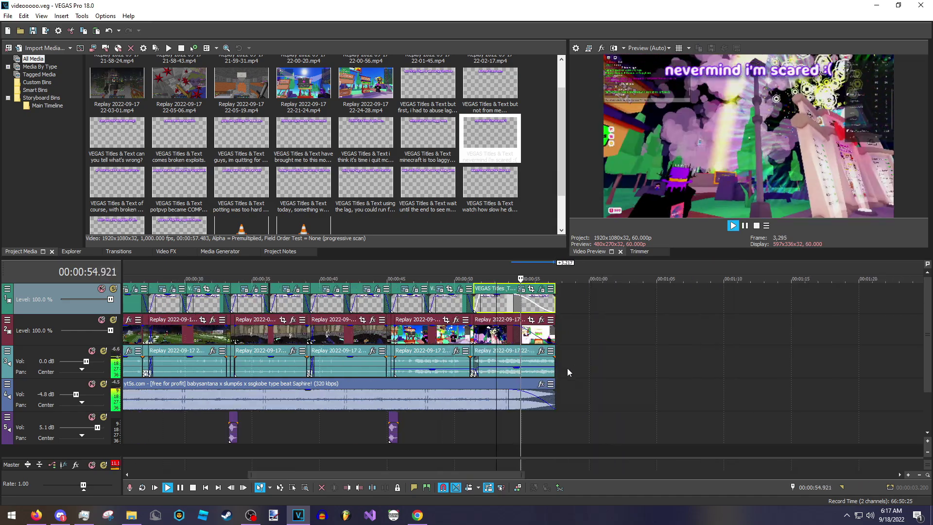
key(space)
scroll(462, 417, down, 3)
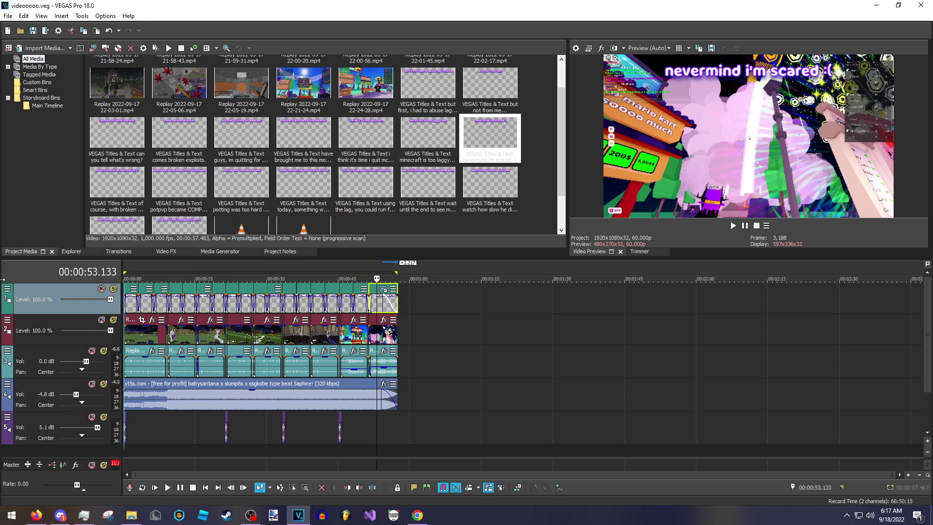
- Render videooooo.mp4 using the MAGIX AVC/AAC MP4 'my renders' template at 1080p, 48 fps
click(7, 16)
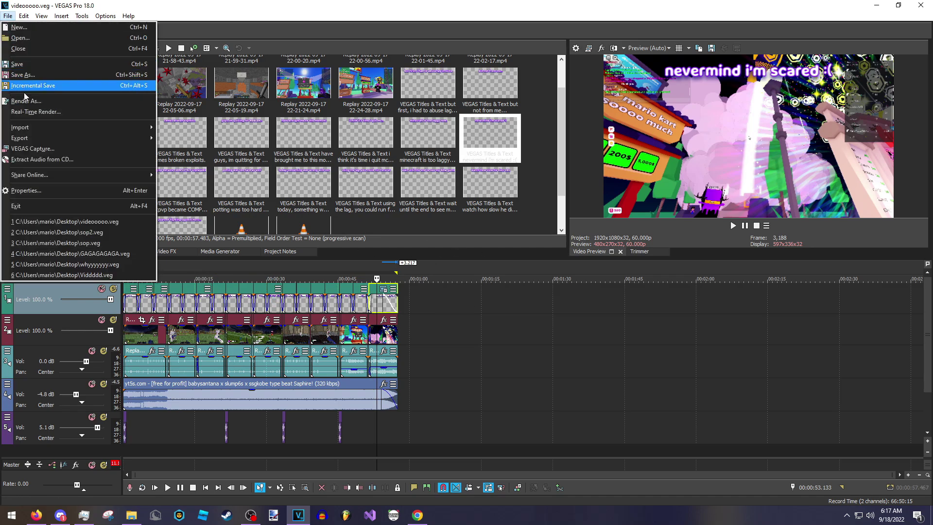
click(113, 175)
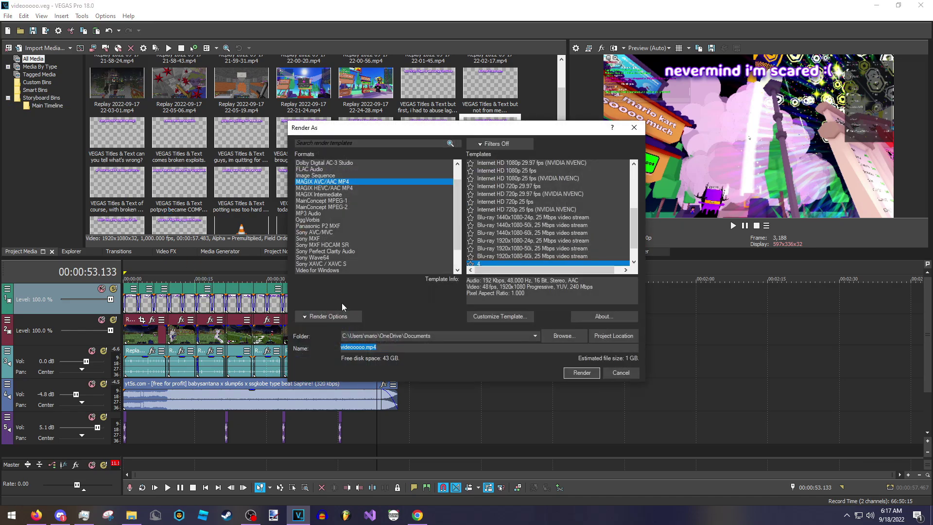
click(496, 256)
click(486, 316)
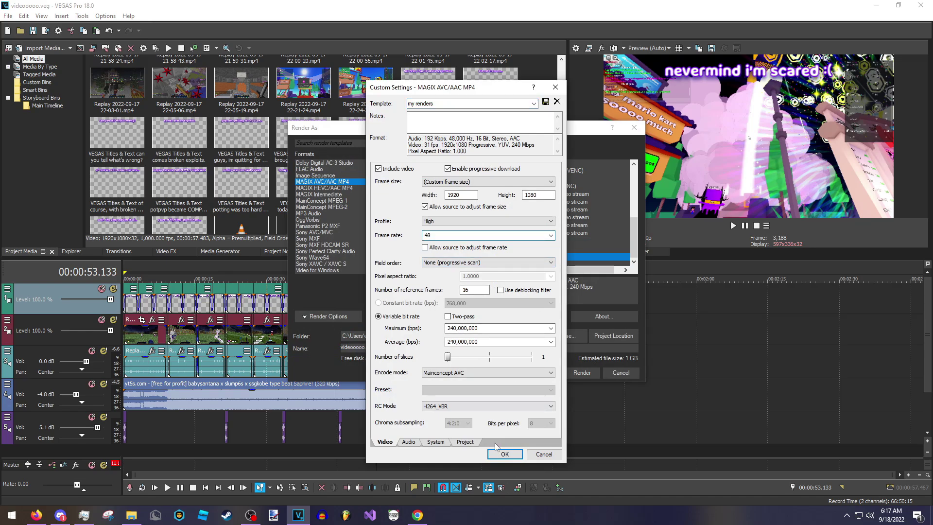
click(503, 454)
click(579, 374)
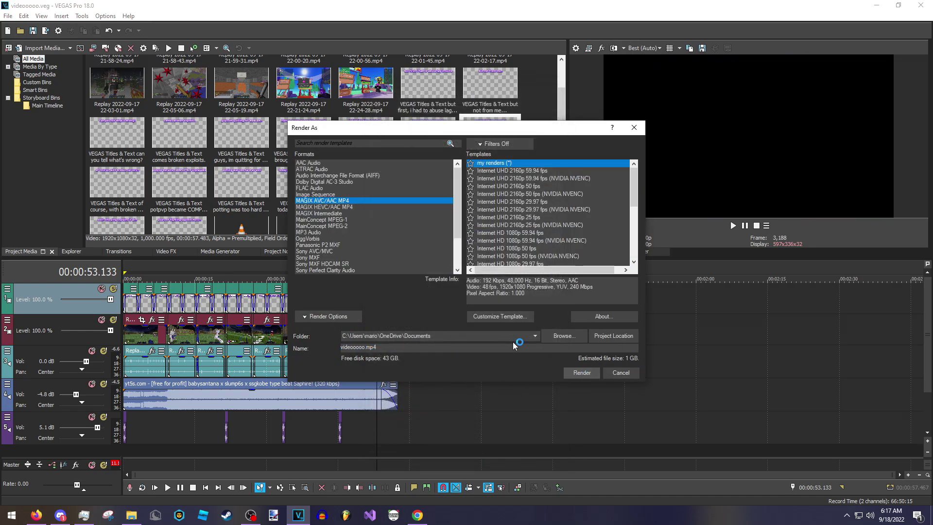